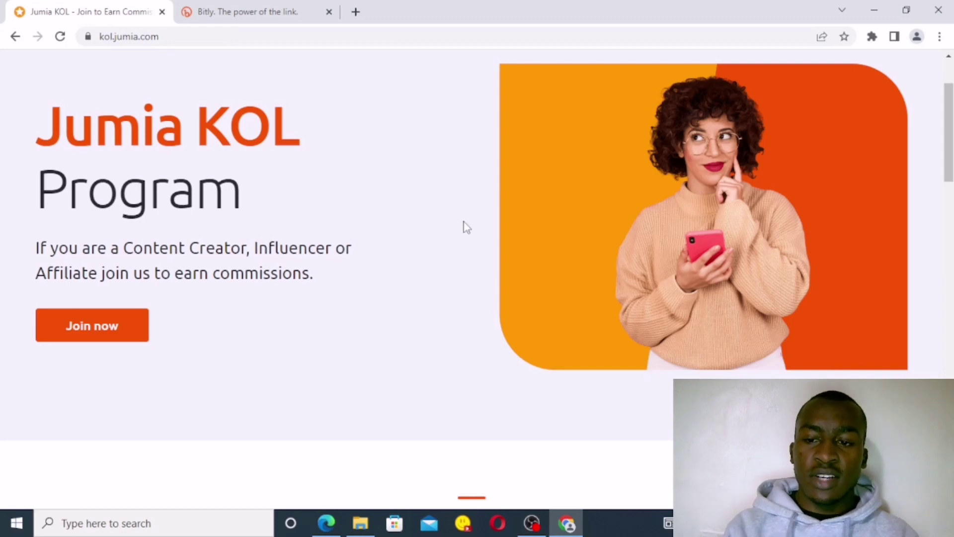
Step: Search Google for 'jumia affiliate program' and open the Jumia Affiliate Programme result
{"action": "left_click", "coordinate": [196, 31]}
{"action": "key", "text": "BackSpace"}
{"action": "type", "text": "jum"}
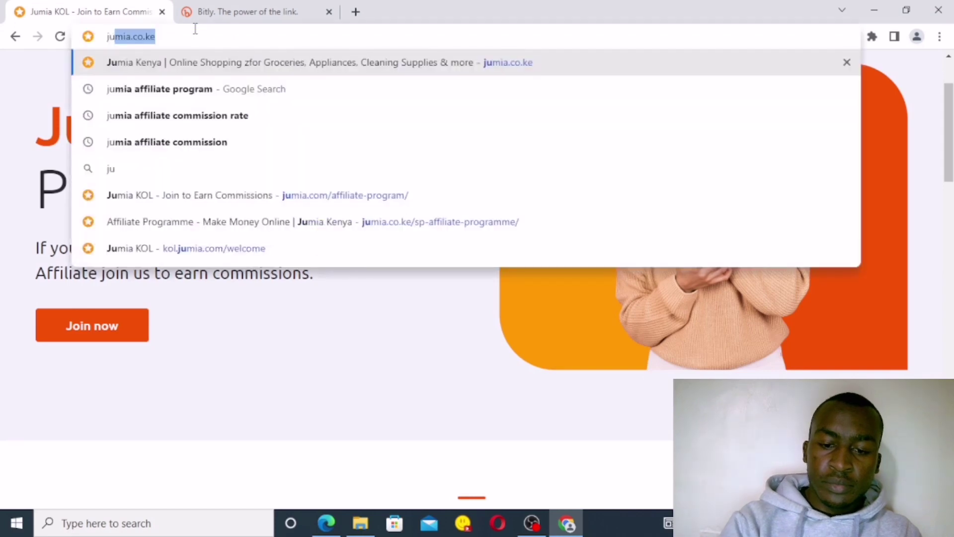
{"action": "left_click", "coordinate": [156, 92]}
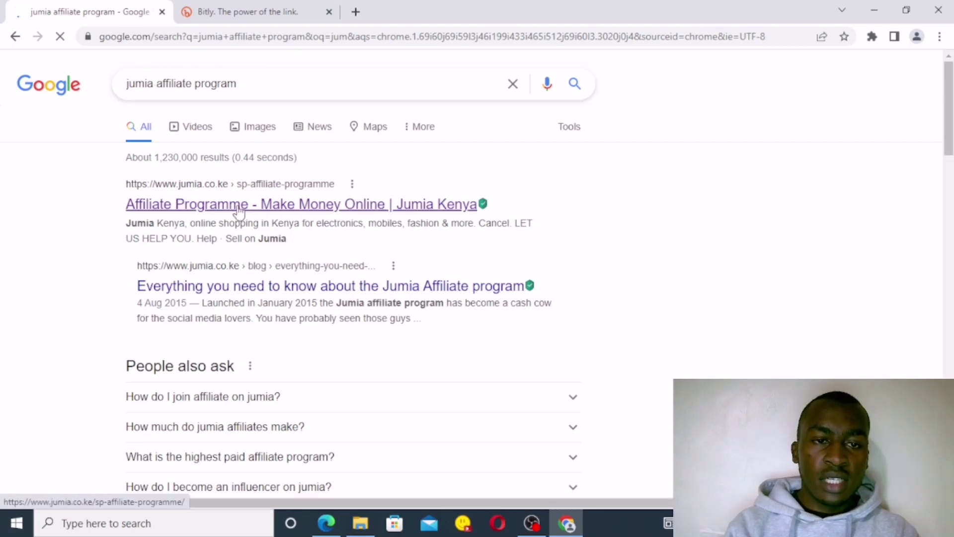
{"action": "left_click", "coordinate": [188, 211]}
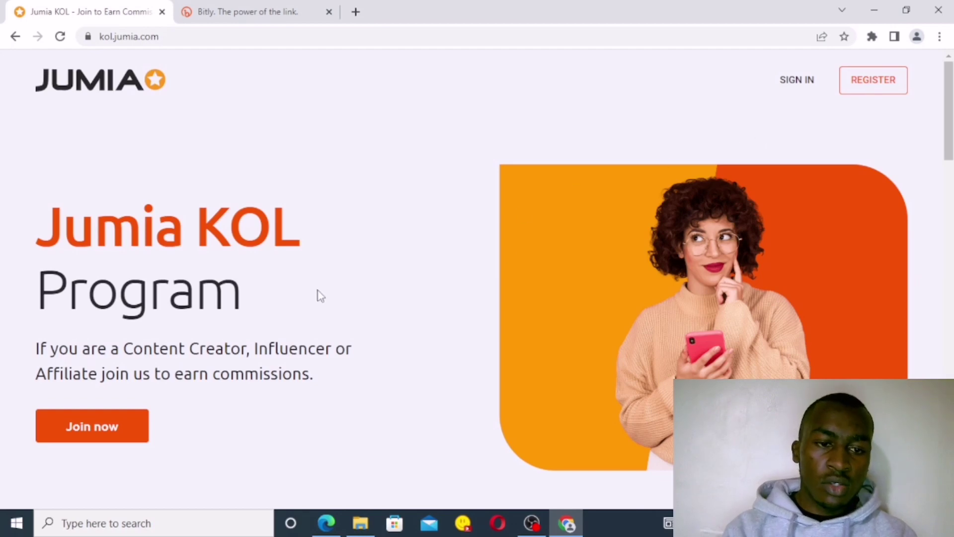
Step: Open the Join form and enter the first name, last name, saved e-mail and account password
{"action": "left_click", "coordinate": [100, 445]}
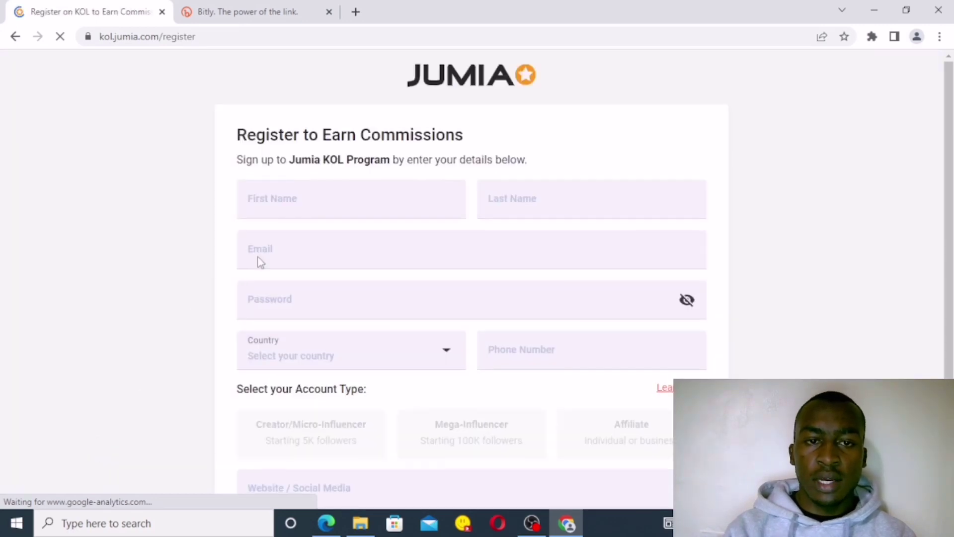
{"action": "left_click", "coordinate": [335, 198]}
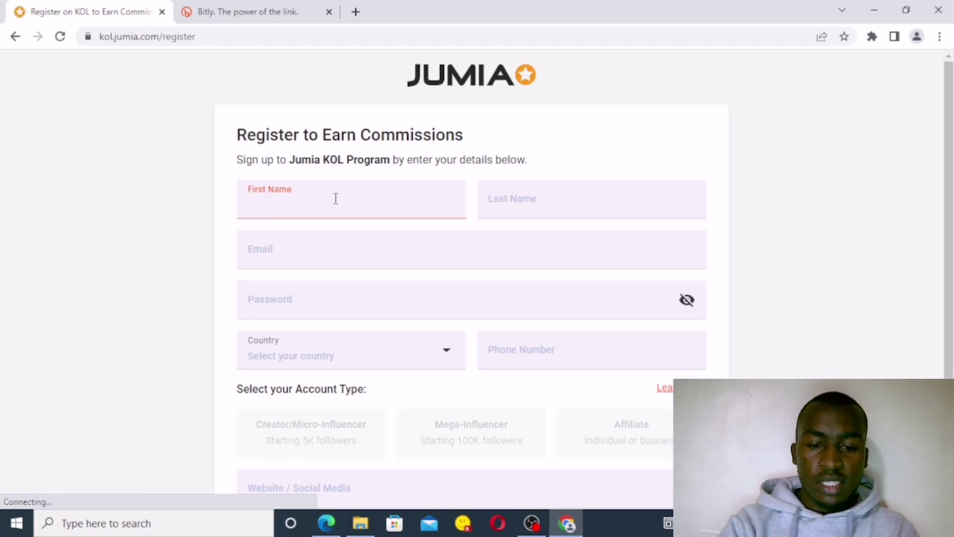
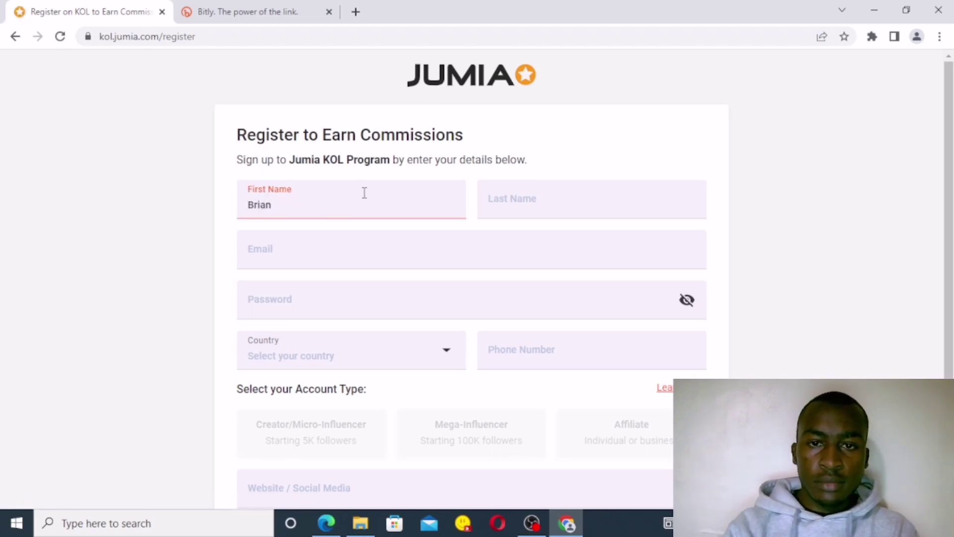
{"action": "left_click", "coordinate": [490, 207]}
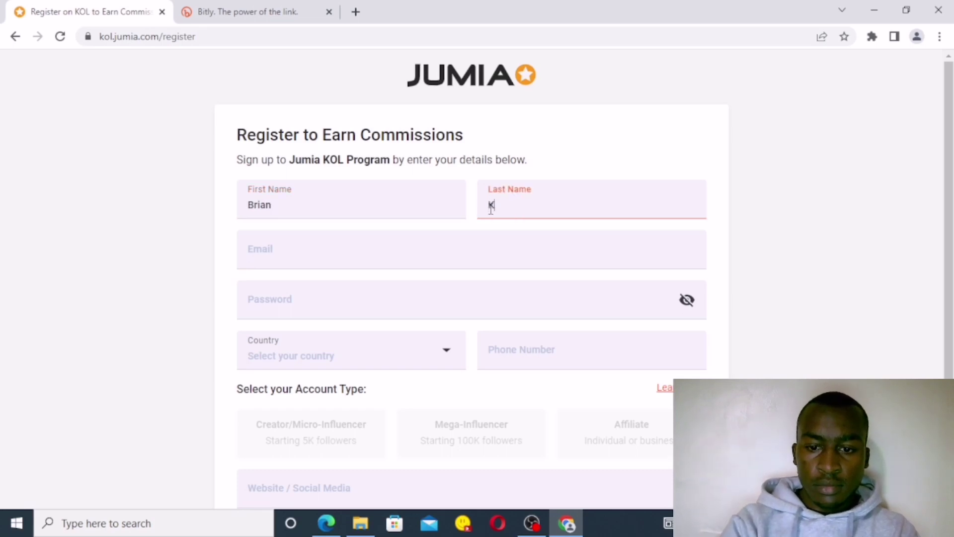
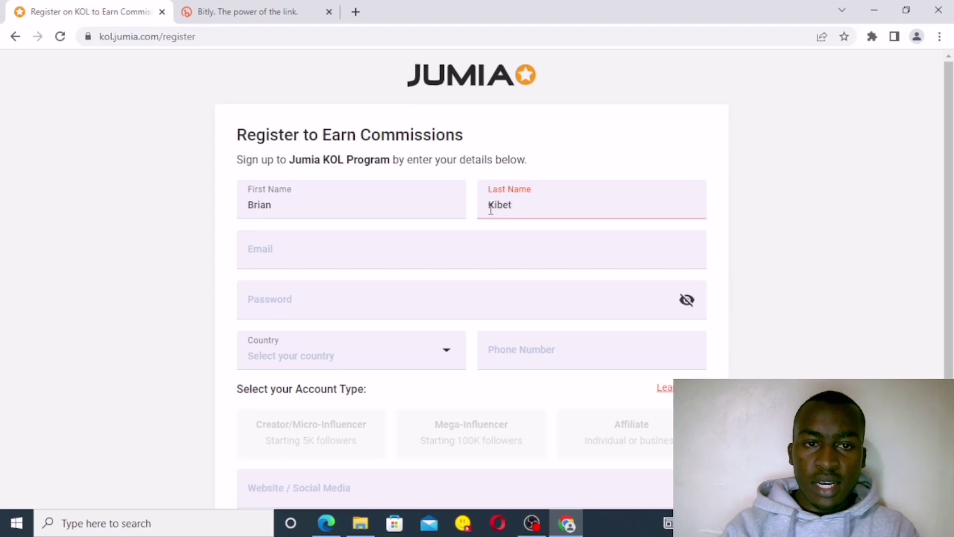
{"action": "left_click", "coordinate": [298, 261]}
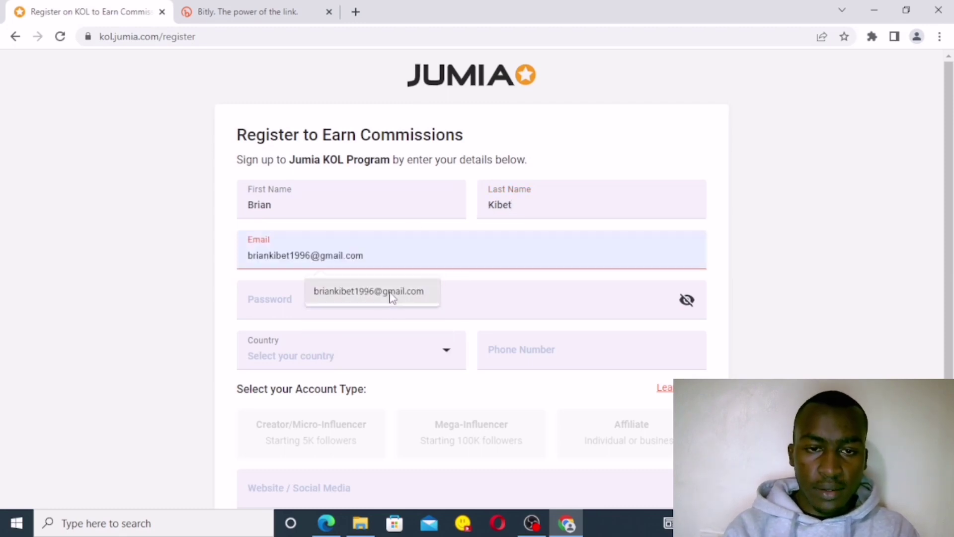
{"action": "left_click", "coordinate": [390, 294]}
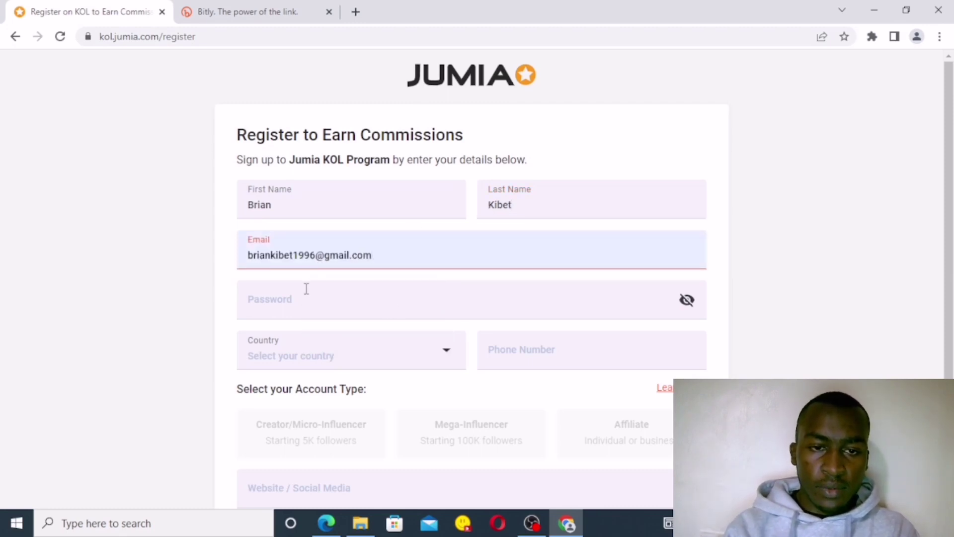
{"action": "left_click", "coordinate": [292, 303]}
{"action": "type", "text": "•••••••"}
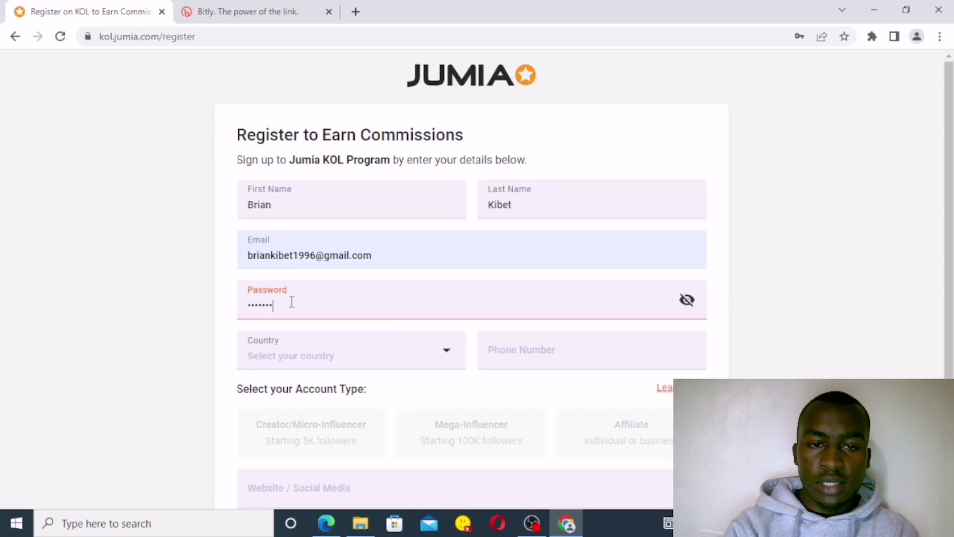
{"action": "type", "text": "••••"}
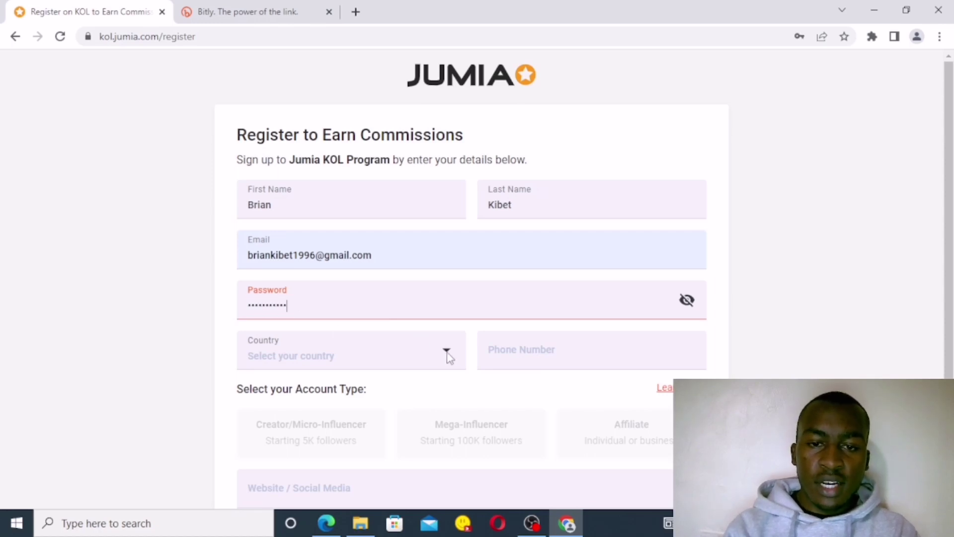
Step: Choose Kenya as the country and enter the phone number
{"action": "left_click", "coordinate": [449, 357]}
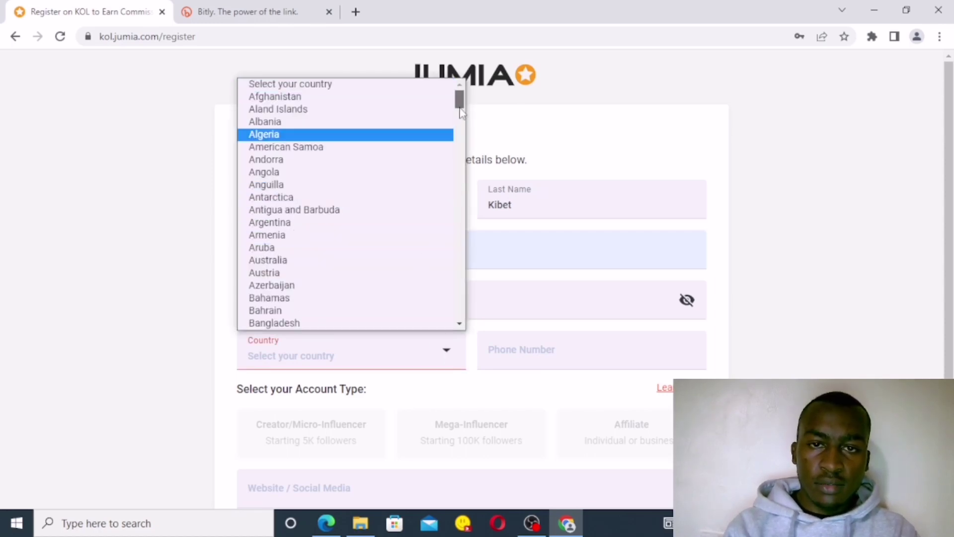
{"action": "left_click_drag", "start_coordinate": [461, 111], "coordinate": [450, 198]}
{"action": "left_click", "coordinate": [384, 186]}
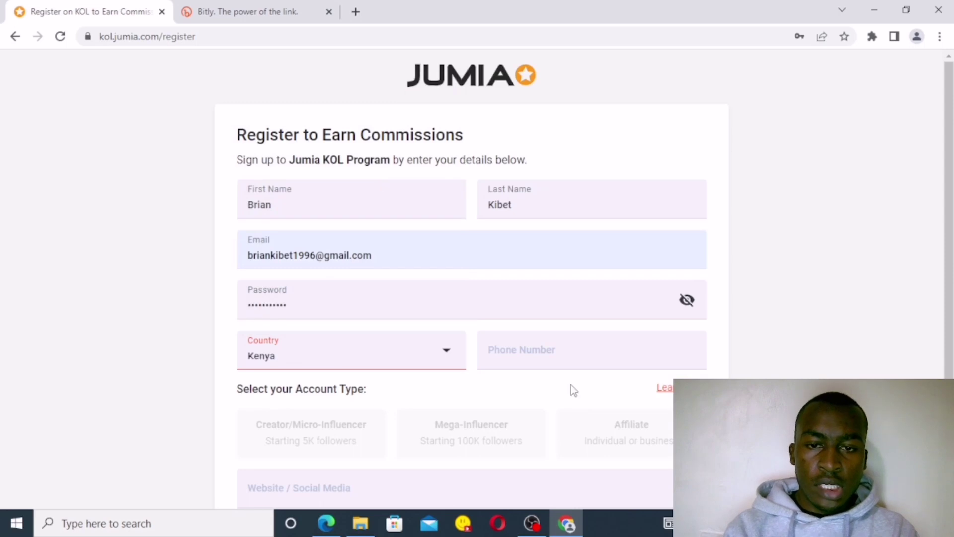
{"action": "left_click", "coordinate": [551, 346]}
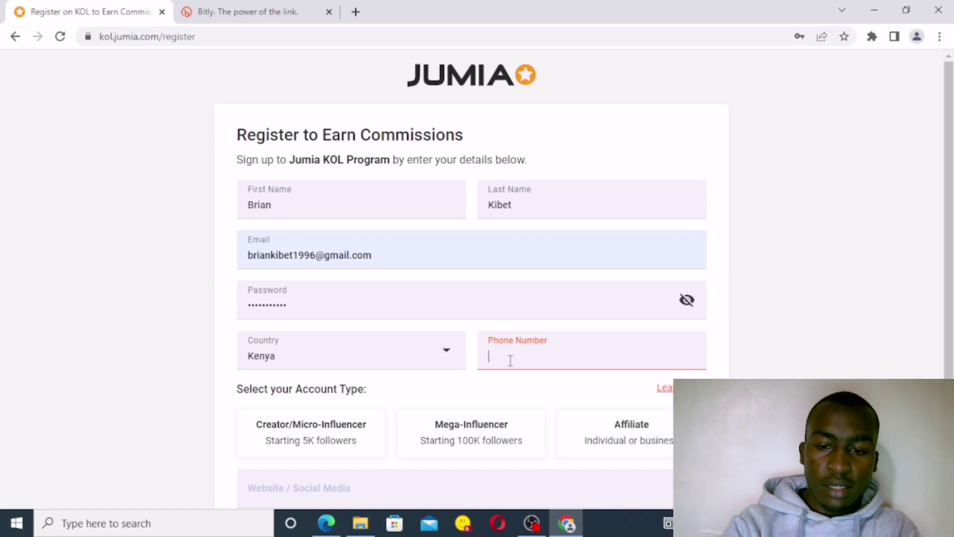
{"action": "type", "text": "4"}
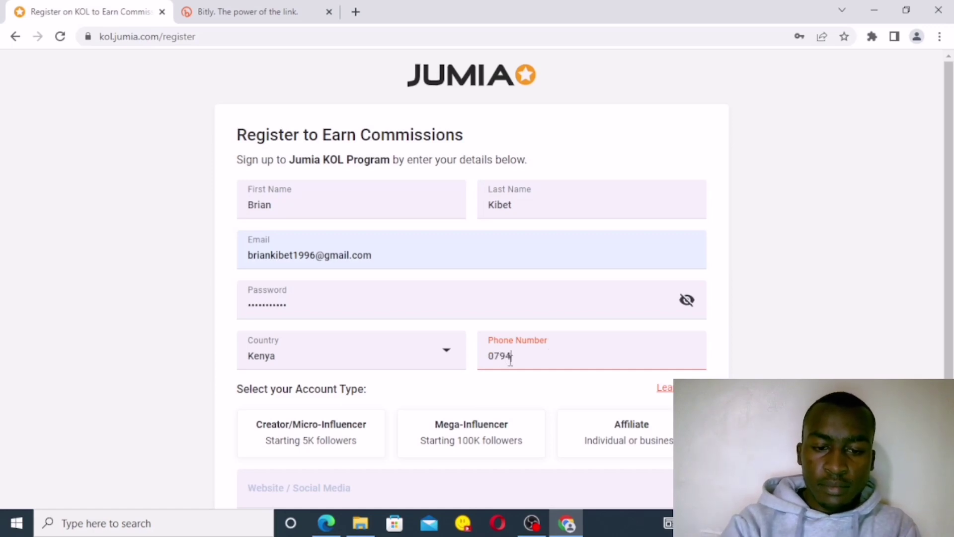
{"action": "type", "text": "368894"}
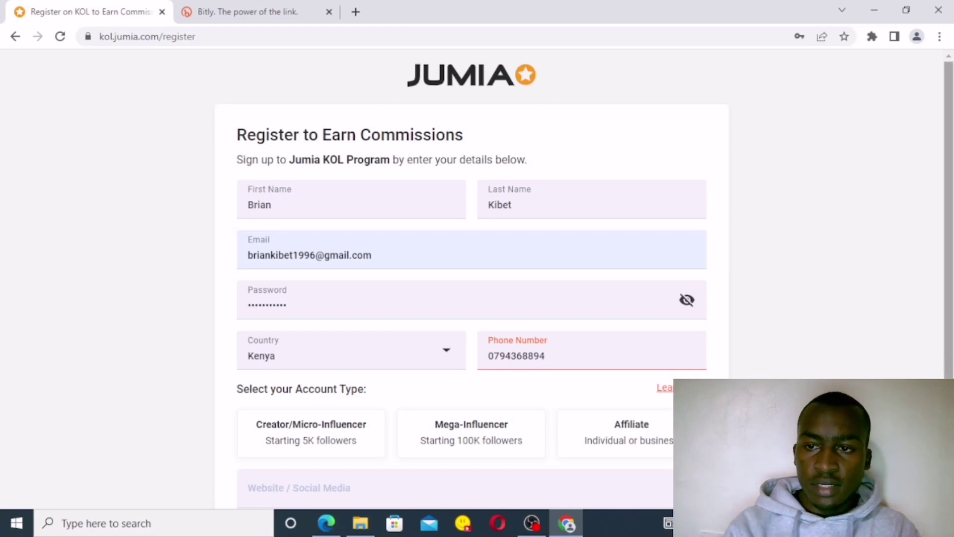
{"action": "scroll", "coordinate": [947, 214], "scroll_direction": "down", "scroll_amount": 3}
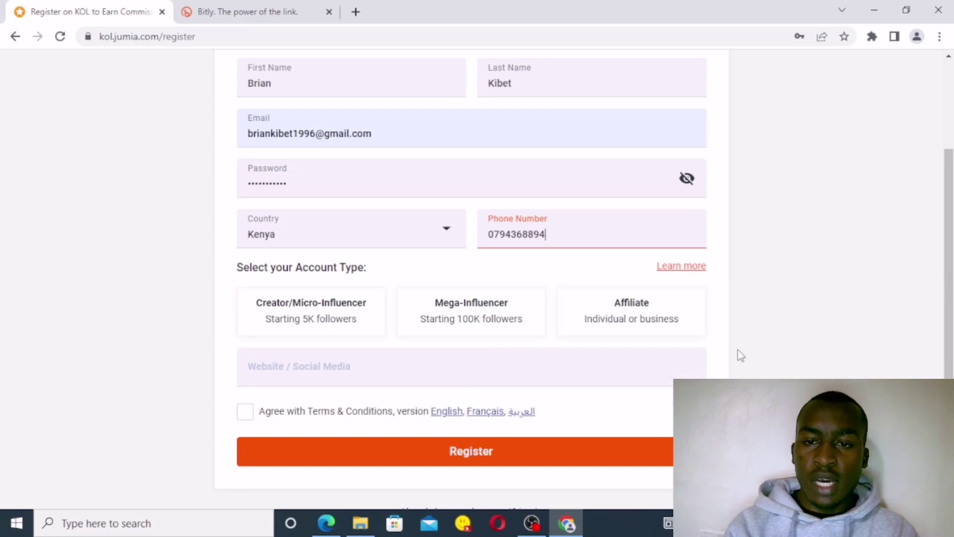
Step: Choose the Affiliate account type, accept the Terms & Conditions and go to the sign-in page
{"action": "left_click", "coordinate": [654, 316]}
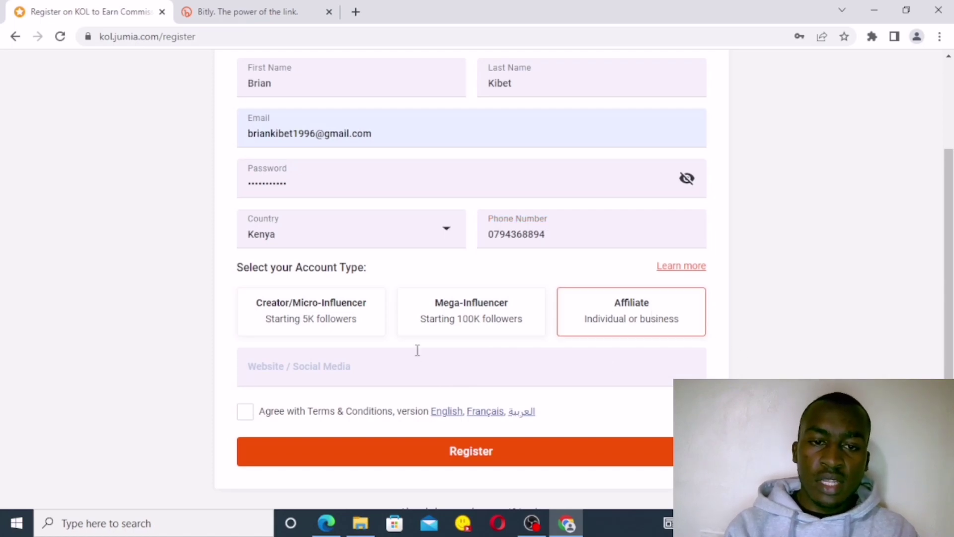
{"action": "left_click", "coordinate": [282, 379]}
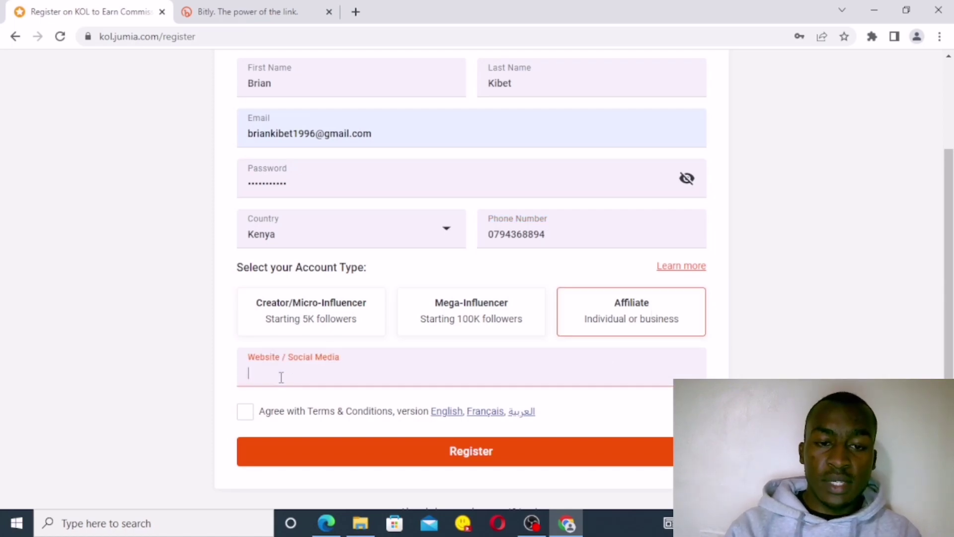
{"action": "left_click", "coordinate": [247, 413]}
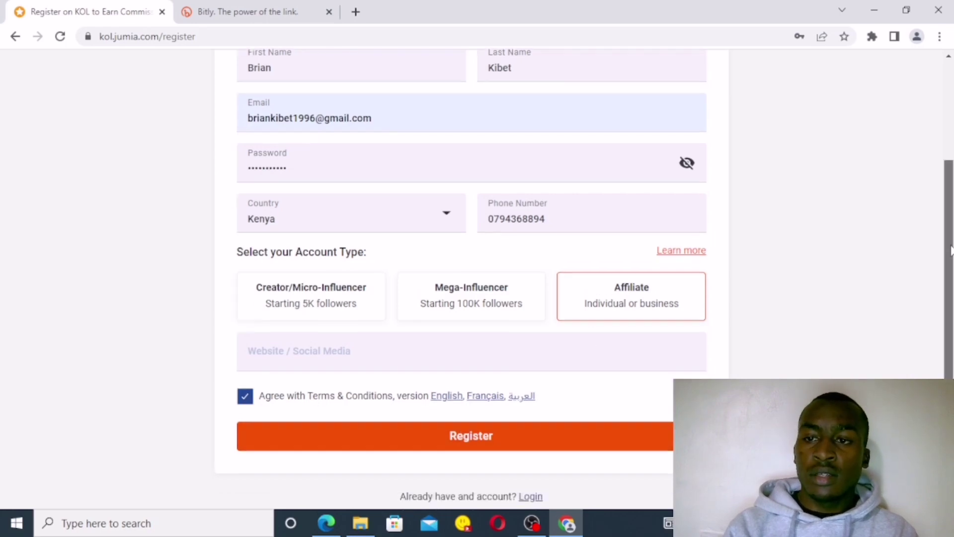
{"action": "scroll", "coordinate": [951, 264], "scroll_direction": "down", "scroll_amount": 1}
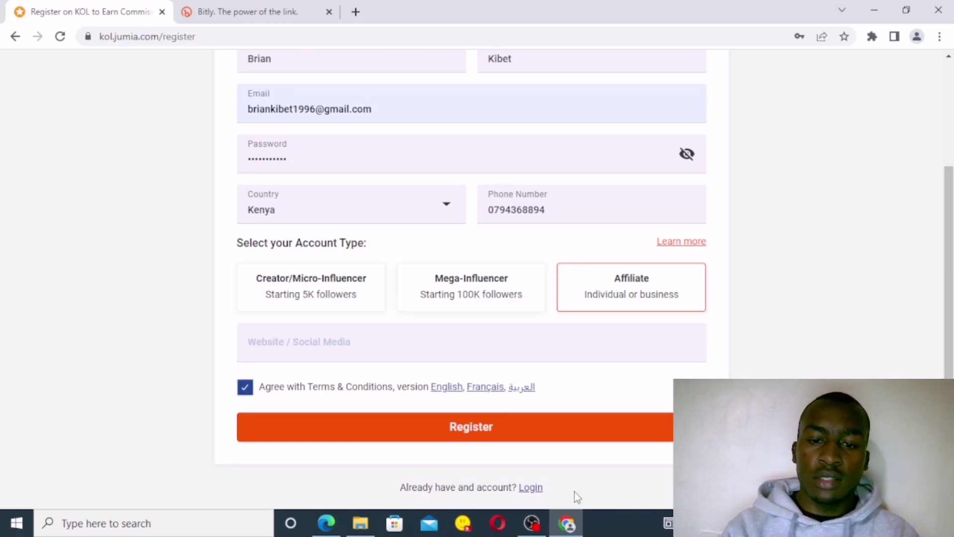
{"action": "left_click", "coordinate": [530, 489]}
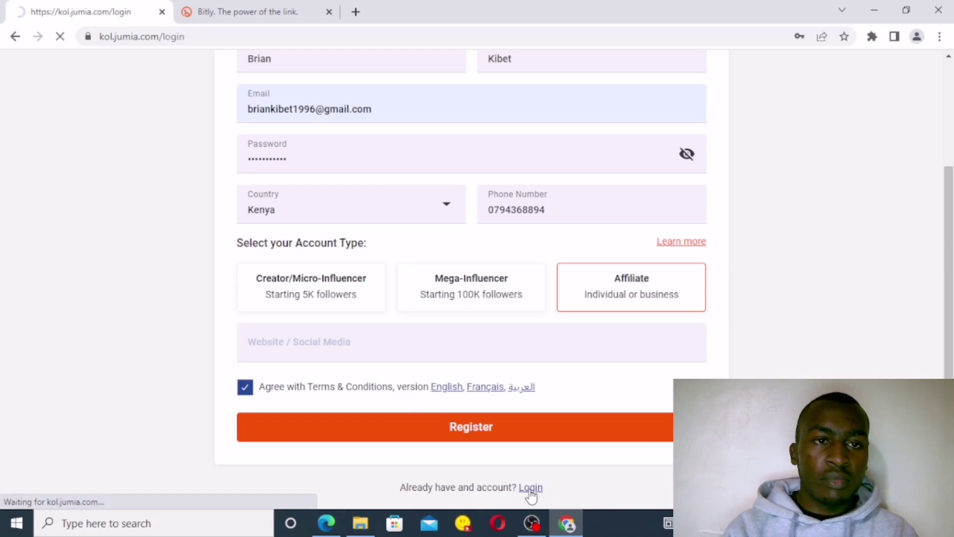
Step: Sign in to Jumia KOL with the saved e-mail and the account password
{"action": "left_click", "coordinate": [325, 243]}
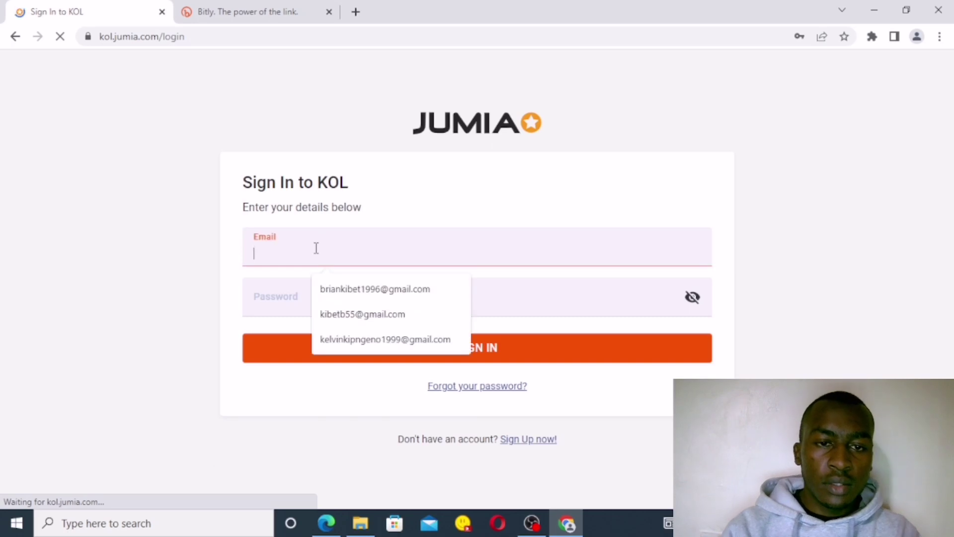
{"action": "left_click", "coordinate": [337, 295]}
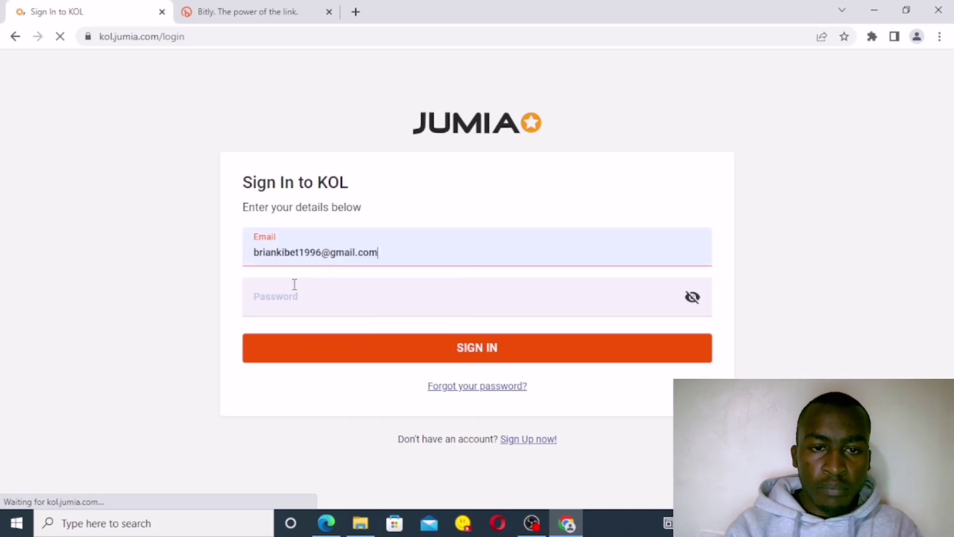
{"action": "double_click", "coordinate": [274, 304]}
{"action": "left_click", "coordinate": [321, 296]}
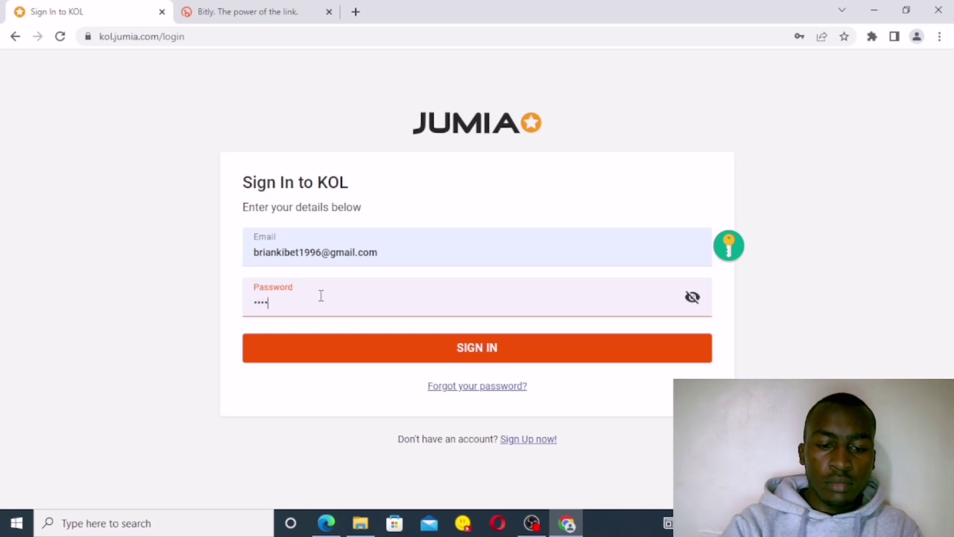
{"action": "type", "text": "••••••••"}
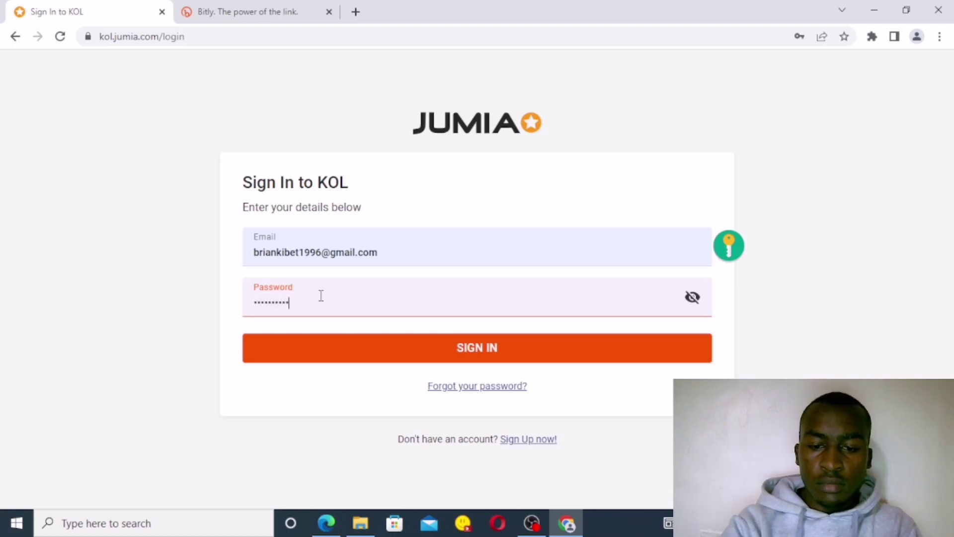
{"action": "left_click", "coordinate": [424, 350]}
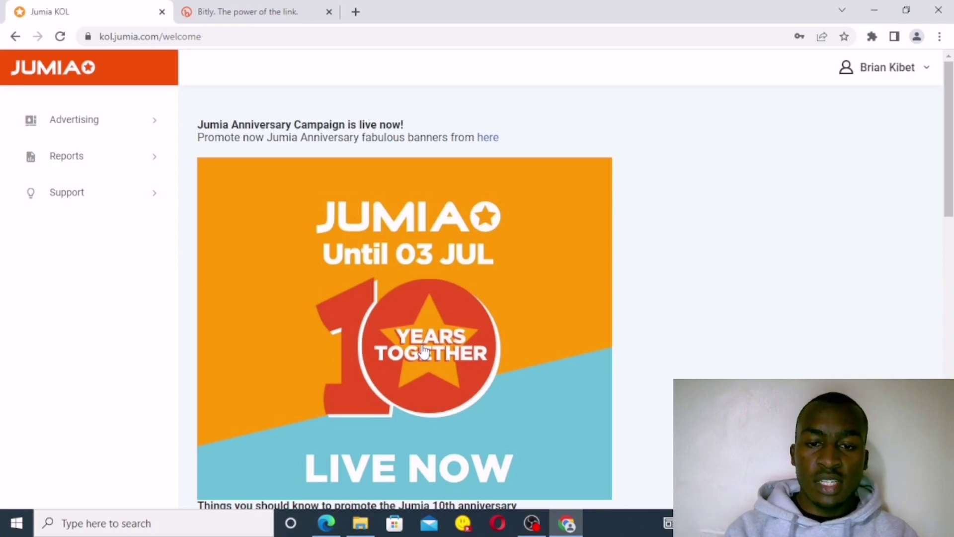
Step: Load the Jumia Kenya shop at jumia.co.ke in a new tab
{"action": "left_click", "coordinate": [212, 38]}
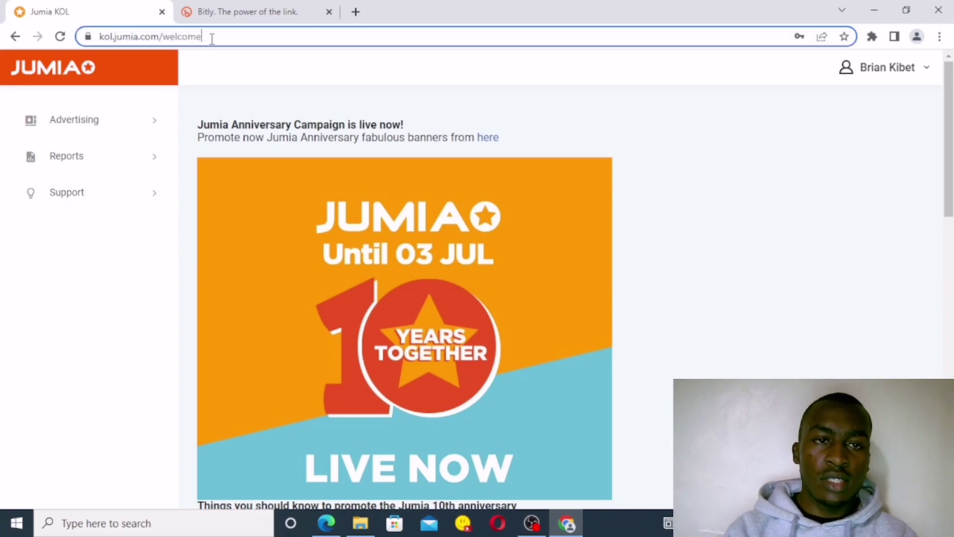
{"action": "key", "text": "BackSpace"}
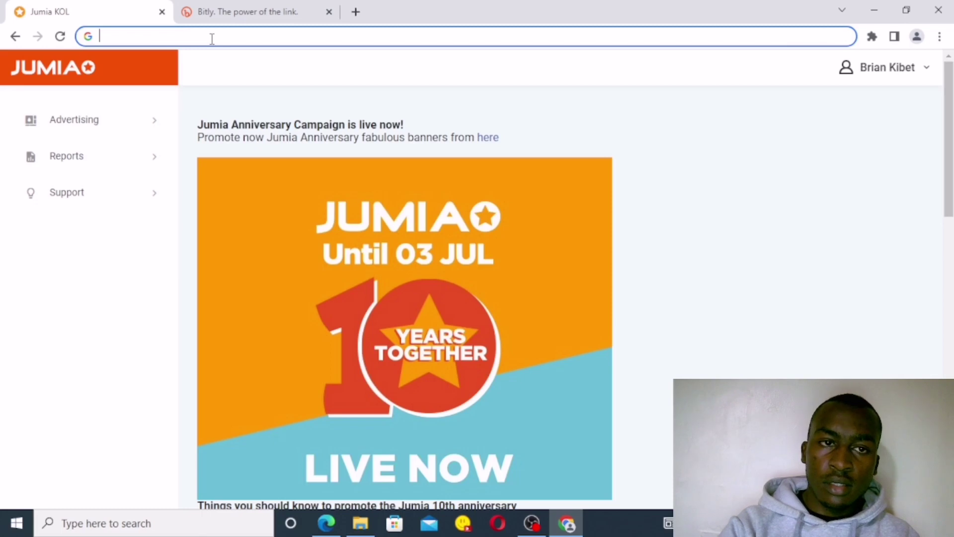
{"action": "type", "text": "jumia.co.ke"}
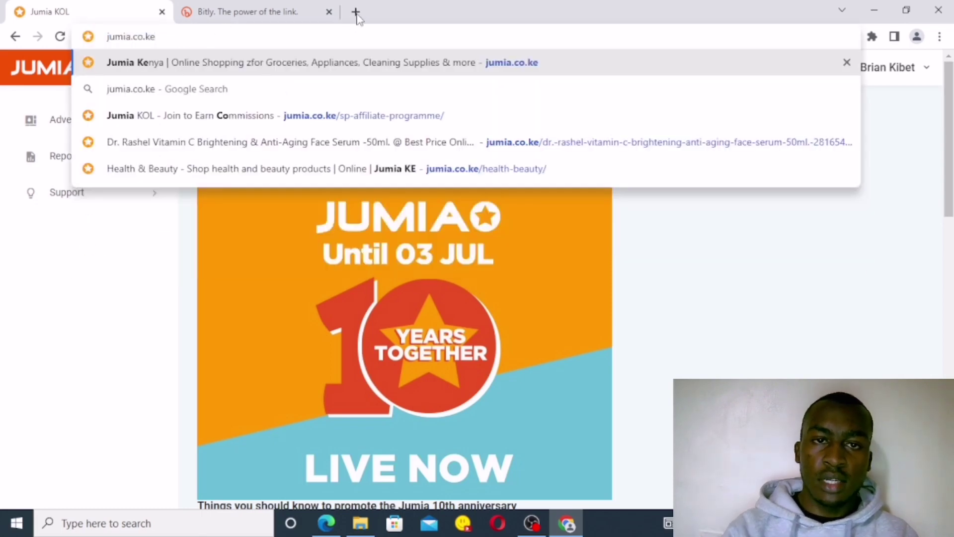
{"action": "left_click", "coordinate": [357, 14]}
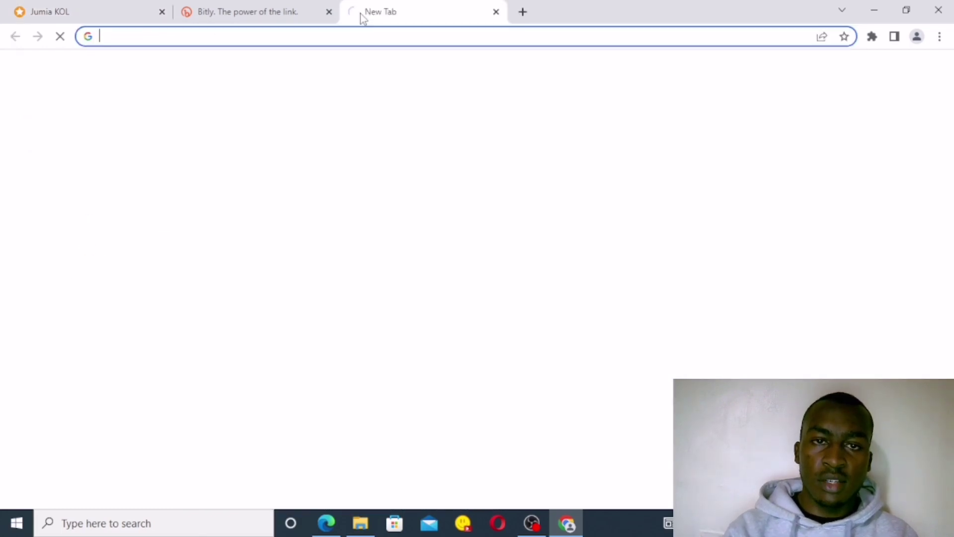
{"action": "left_click", "coordinate": [148, 39]}
{"action": "type", "text": "ju"}
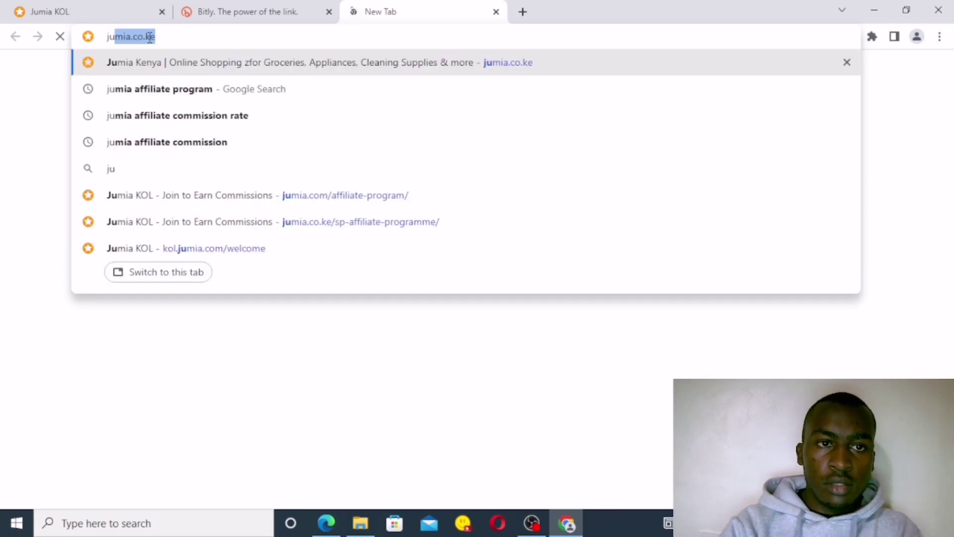
{"action": "type", "text": "mia.co.ke"}
{"action": "key", "text": "Return"}
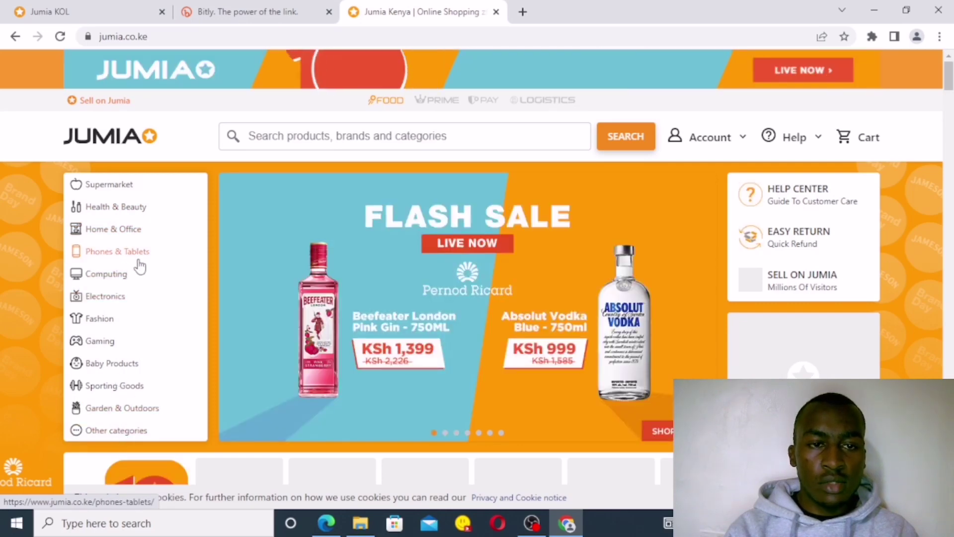
Step: Browse the Health & Beauty category
{"action": "mouse_move", "coordinate": [123, 214]}
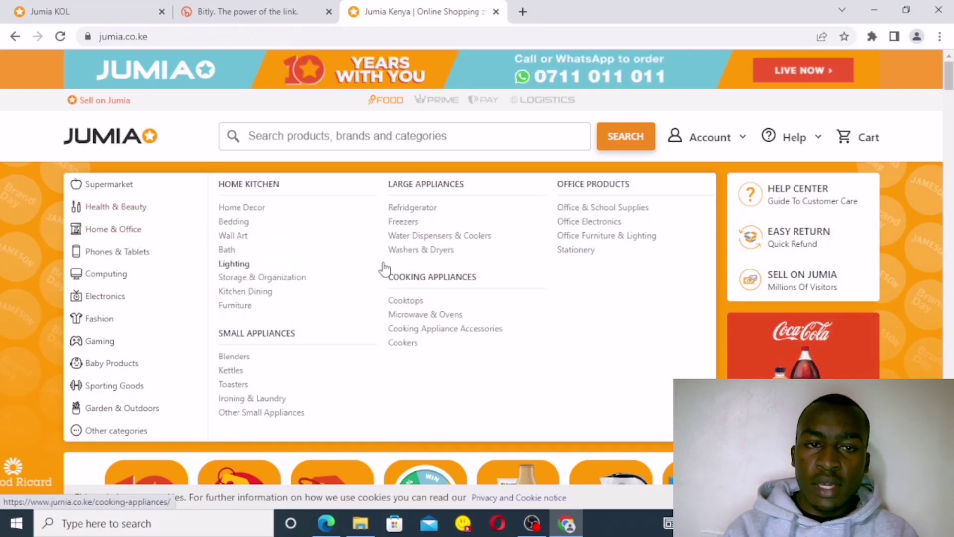
{"action": "left_click", "coordinate": [103, 211]}
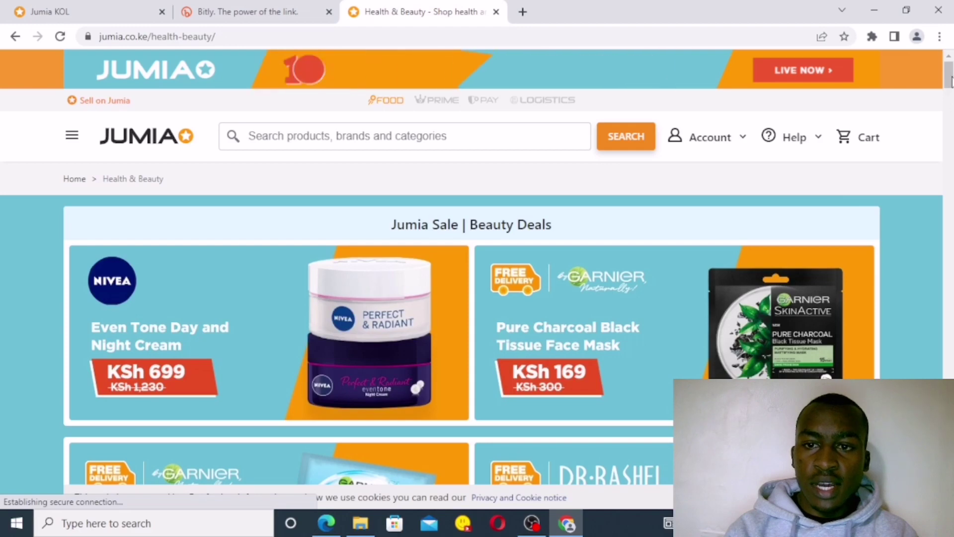
{"action": "scroll", "coordinate": [472, 268], "scroll_direction": "down", "scroll_amount": 5}
{"action": "scroll", "coordinate": [472, 269], "scroll_direction": "up", "scroll_amount": 3}
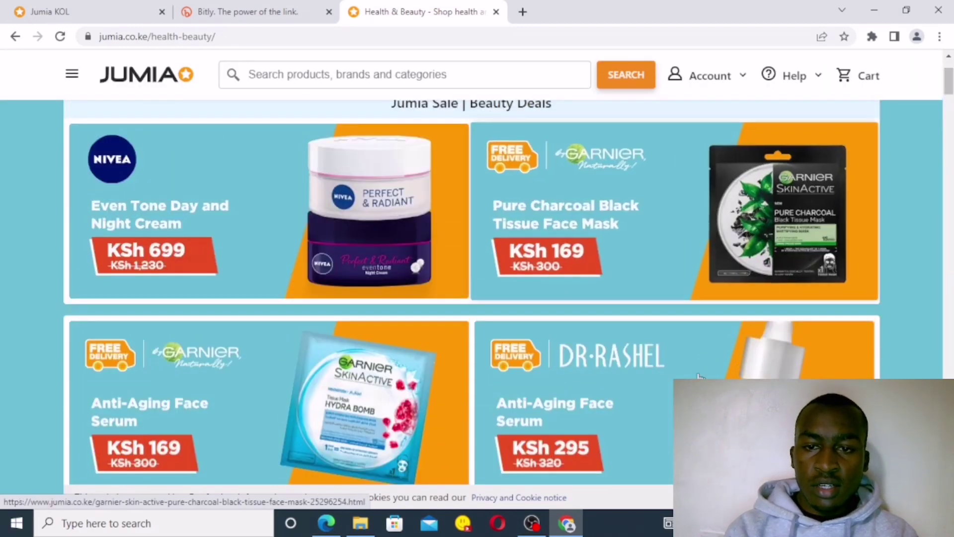
Step: Open the Dr. Rashel Vitamin C serum page (KSh 295) and copy its web address
{"action": "left_click", "coordinate": [606, 422]}
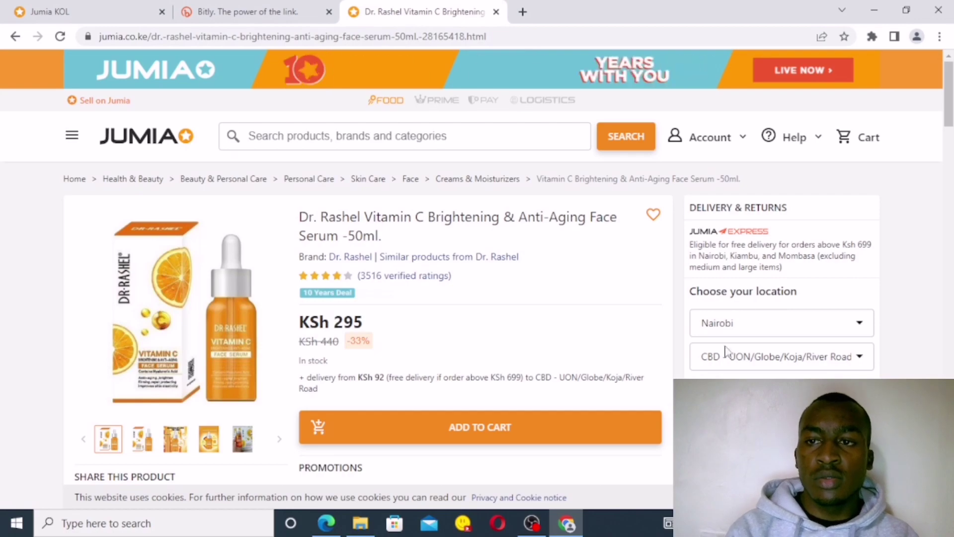
{"action": "scroll", "coordinate": [931, 182], "scroll_direction": "down", "scroll_amount": 10}
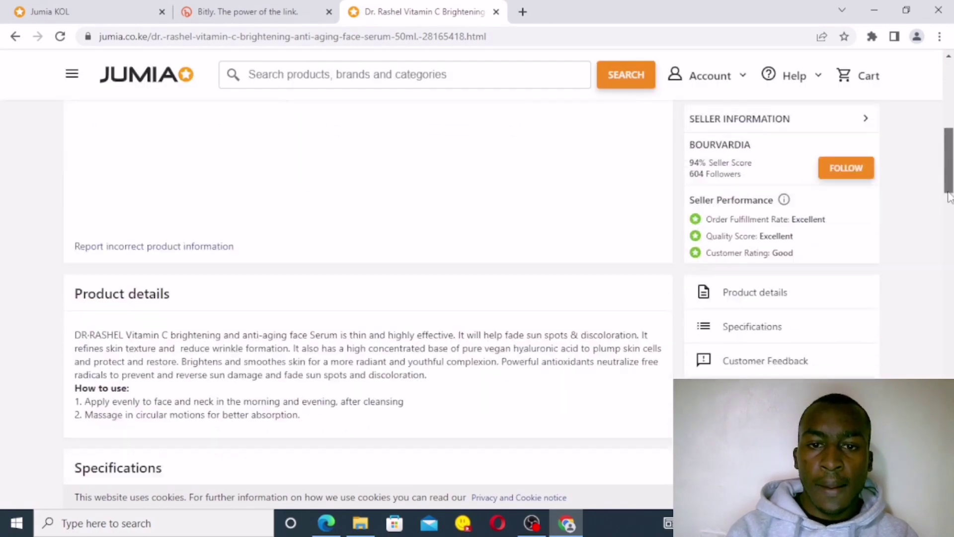
{"action": "left_click_drag", "start_coordinate": [949, 225], "coordinate": [952, 342]}
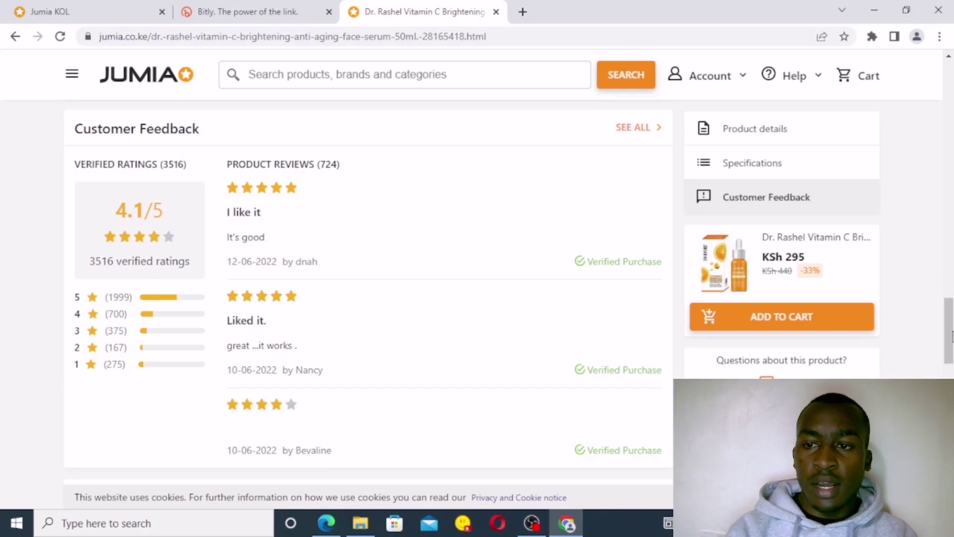
{"action": "scroll", "coordinate": [460, 276], "scroll_direction": "up", "scroll_amount": 20}
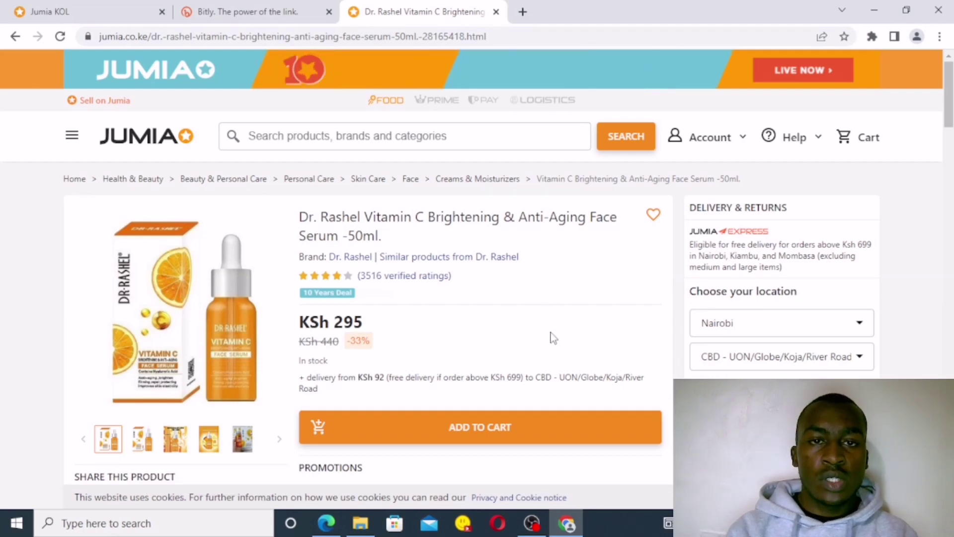
{"action": "left_click", "coordinate": [495, 37]}
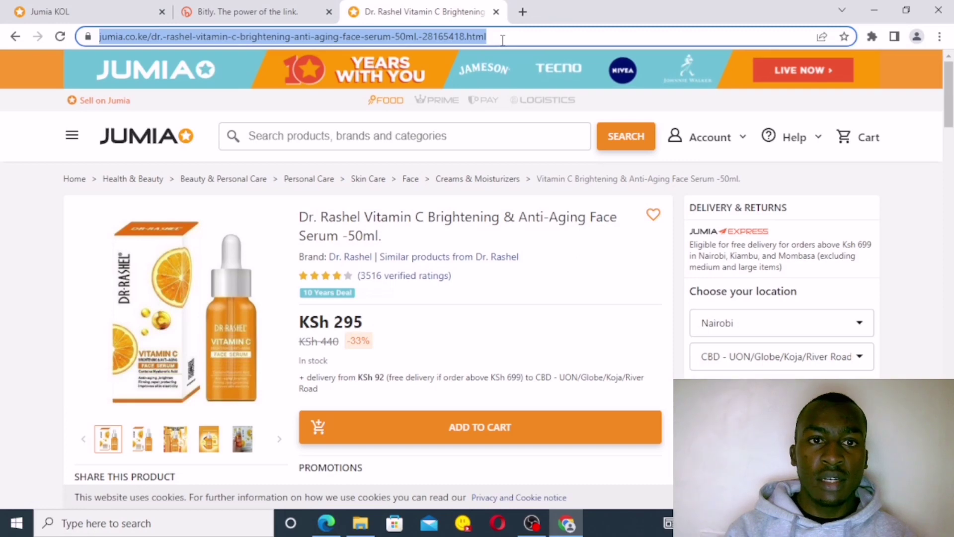
{"action": "right_click", "coordinate": [434, 32]}
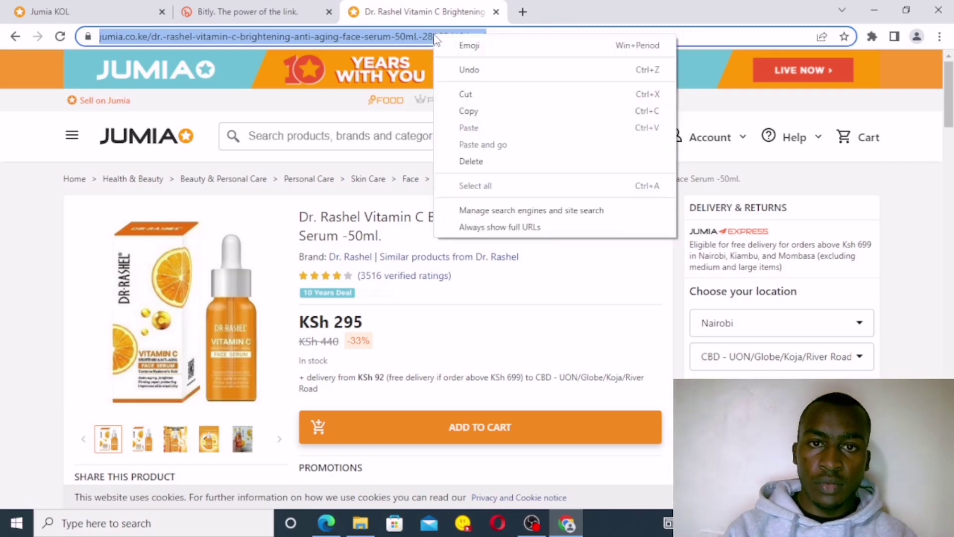
{"action": "left_click", "coordinate": [475, 115]}
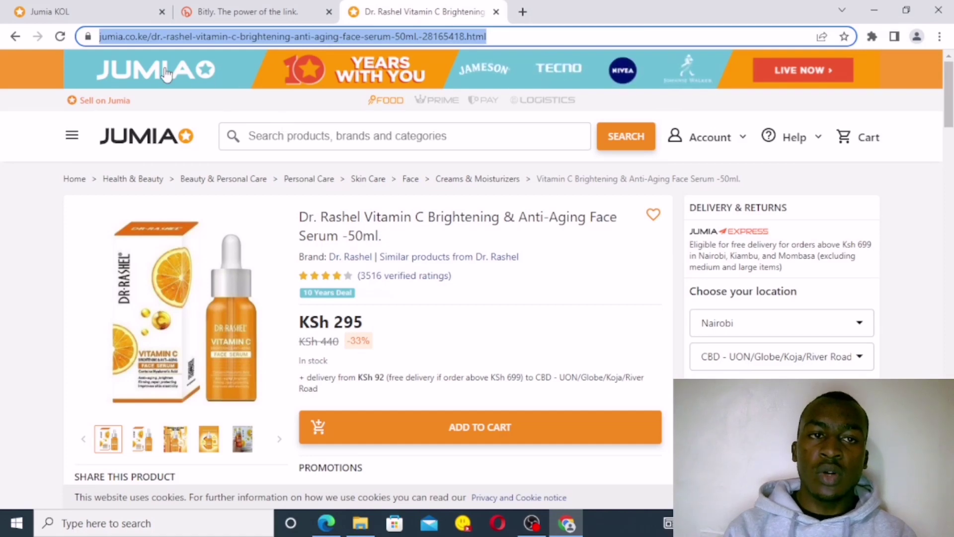
Step: In Jumia KOL, go to Advertising > Custom Links and choose the Kenya store
{"action": "left_click", "coordinate": [91, 20]}
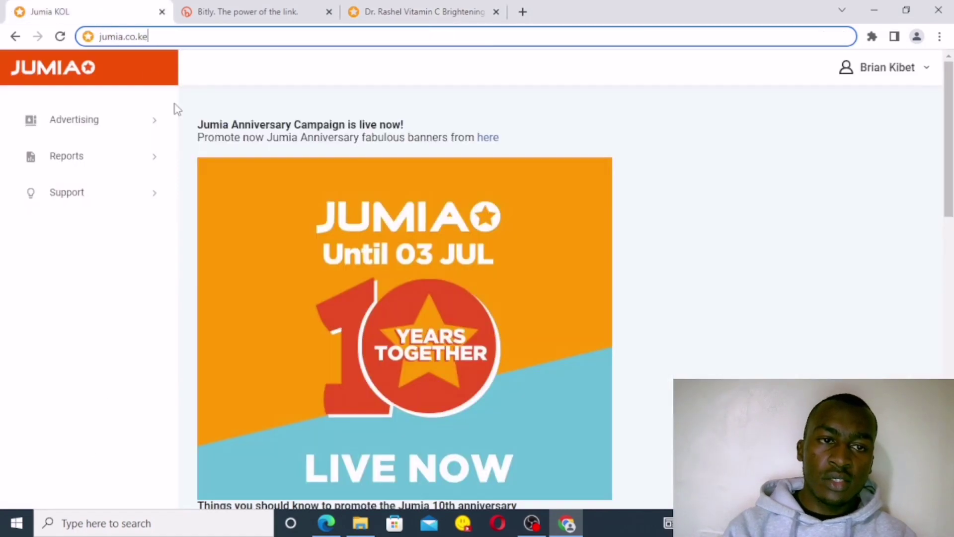
{"action": "left_click", "coordinate": [155, 132]}
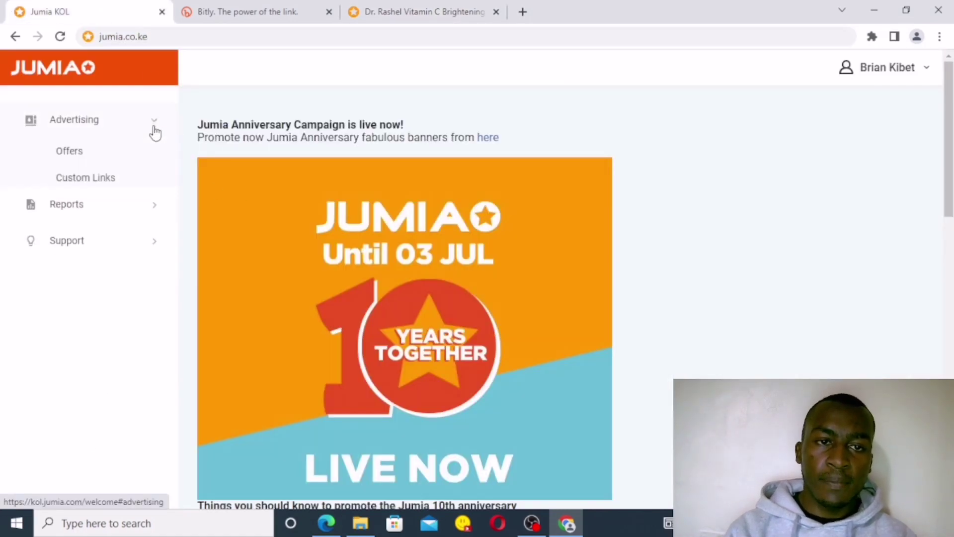
{"action": "left_click", "coordinate": [104, 186]}
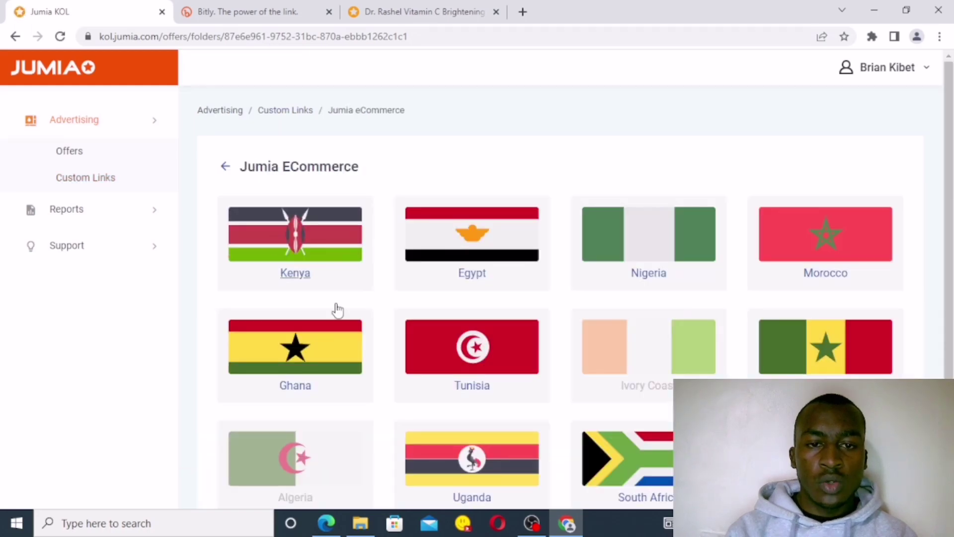
{"action": "left_click", "coordinate": [290, 245]}
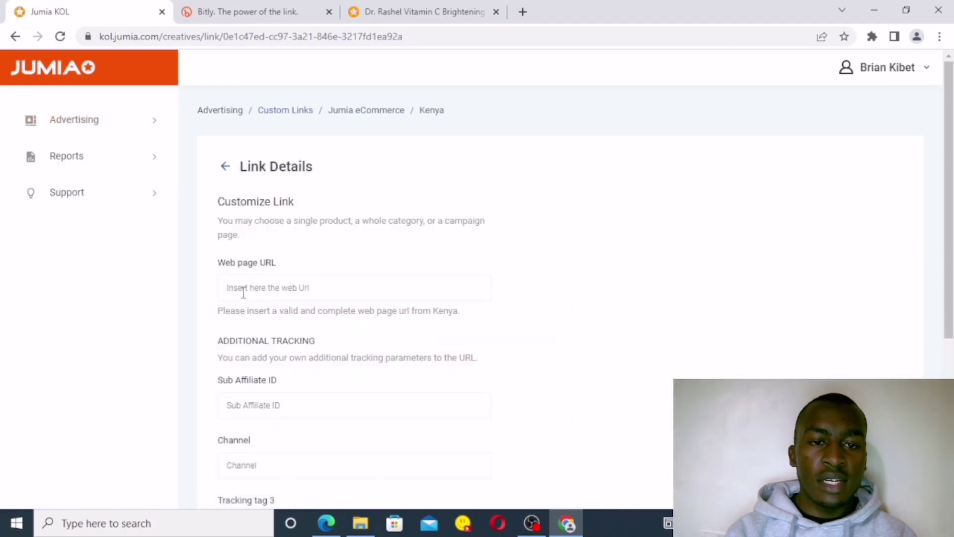
Step: Paste the serum page URL into Web page URL and copy the generated advertising link
{"action": "left_click", "coordinate": [241, 288]}
{"action": "right_click", "coordinate": [244, 296]}
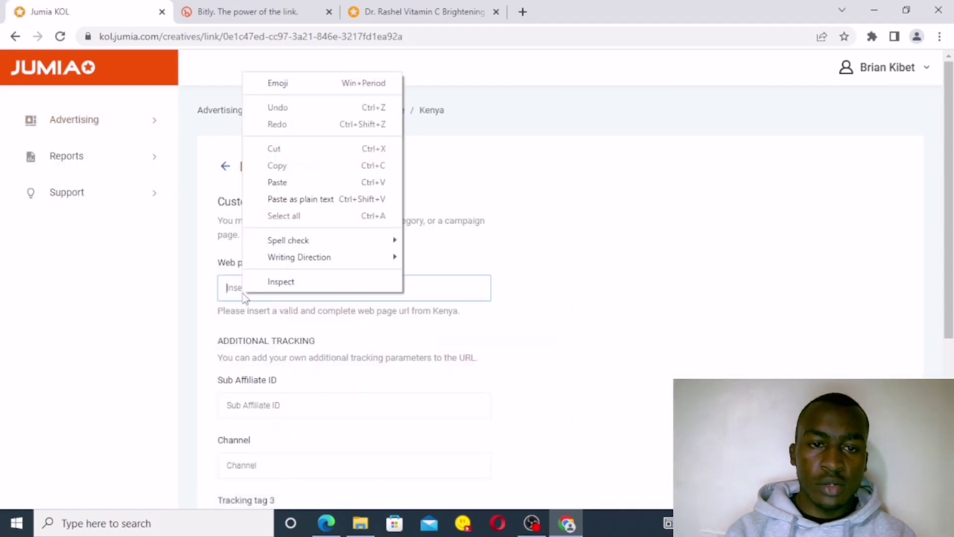
{"action": "left_click", "coordinate": [277, 182]}
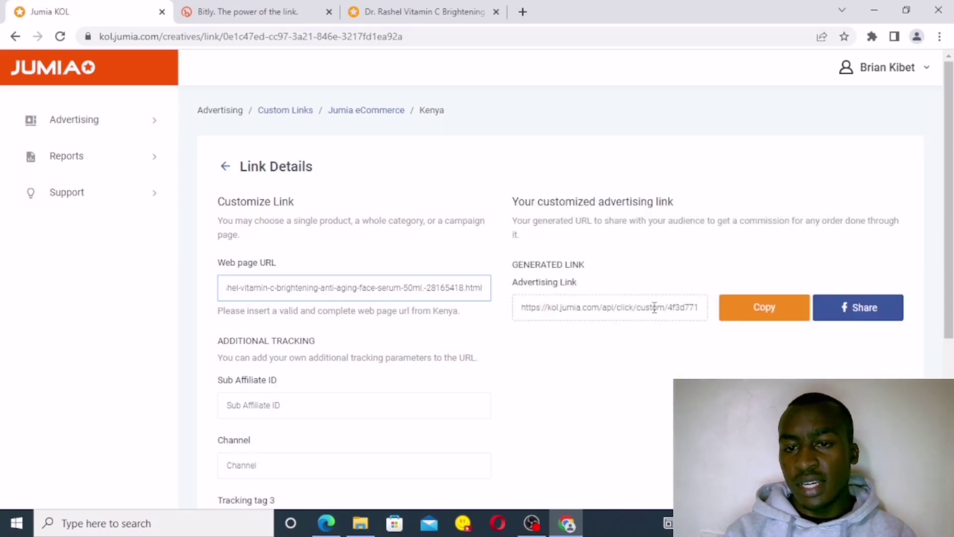
{"action": "left_click", "coordinate": [770, 313]}
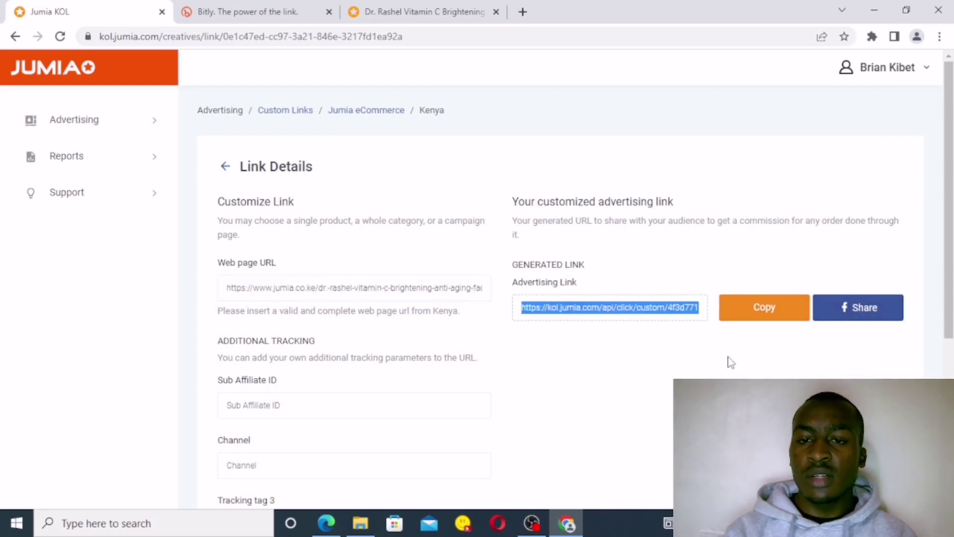
Step: Test the advertising link in a new tab; it opens the serum page with tracking parameters
{"action": "left_click", "coordinate": [523, 12]}
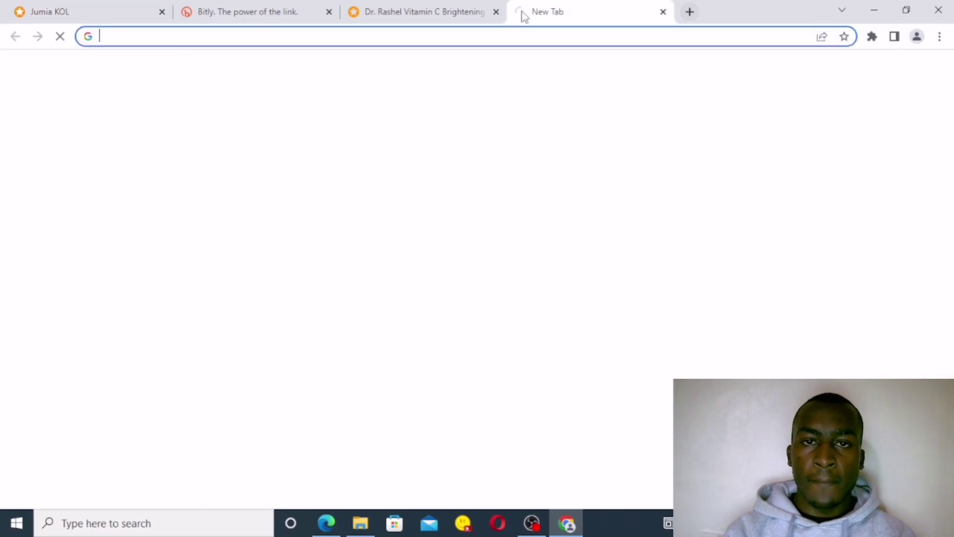
{"action": "right_click", "coordinate": [219, 41]}
{"action": "left_click", "coordinate": [275, 139]}
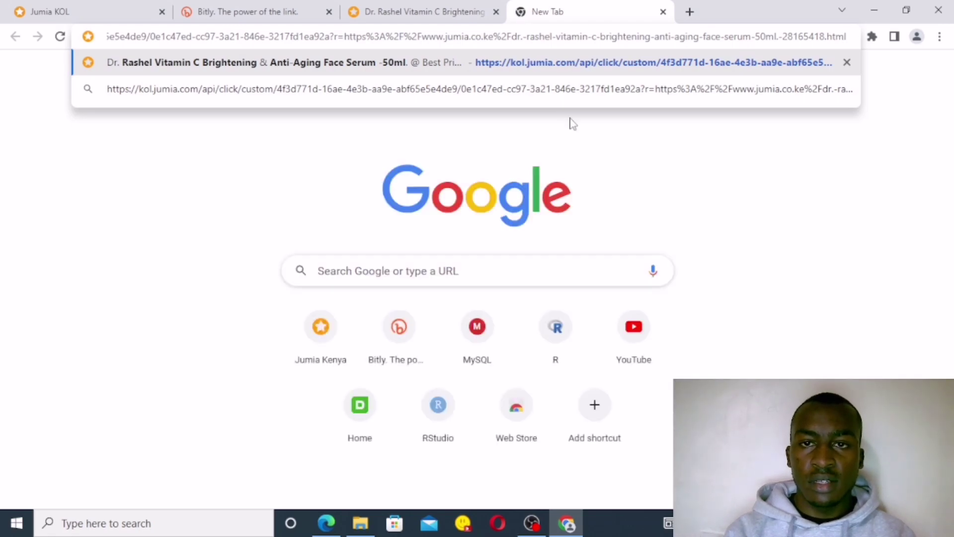
{"action": "key", "text": "Return"}
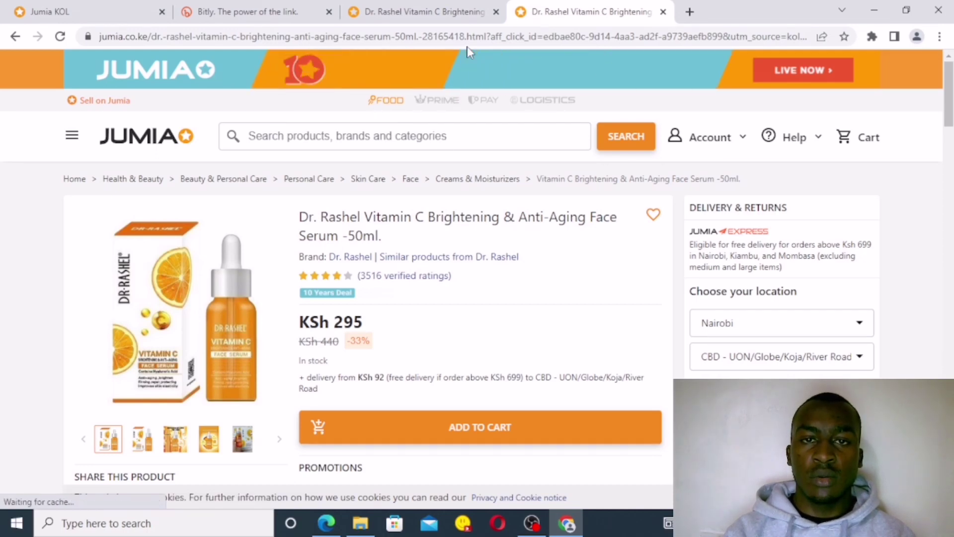
Step: Select the tracked page address and start entering bitly.com
{"action": "left_click", "coordinate": [413, 40]}
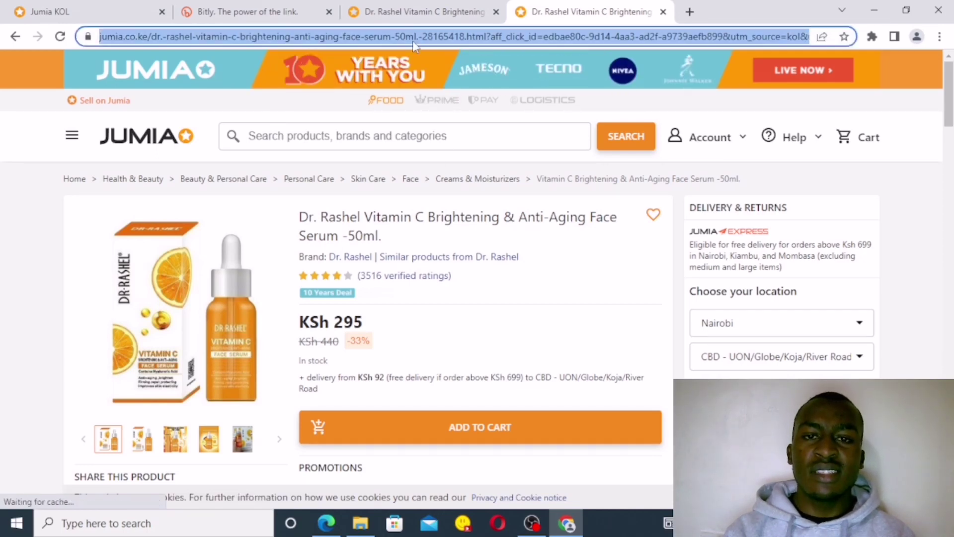
{"action": "right_click", "coordinate": [487, 40]}
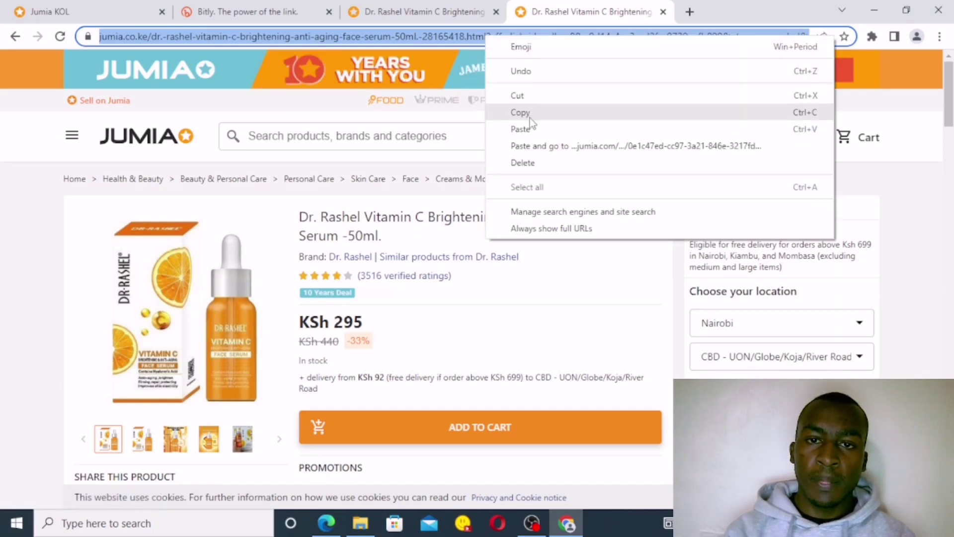
{"action": "type", "text": "bi"}
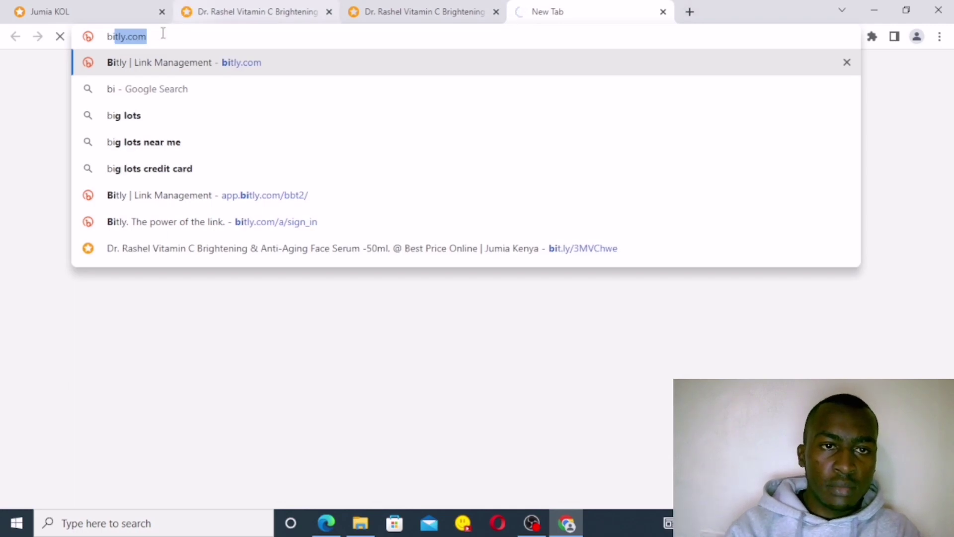
{"action": "key", "text": "Right"}
{"action": "key", "text": "Escape"}
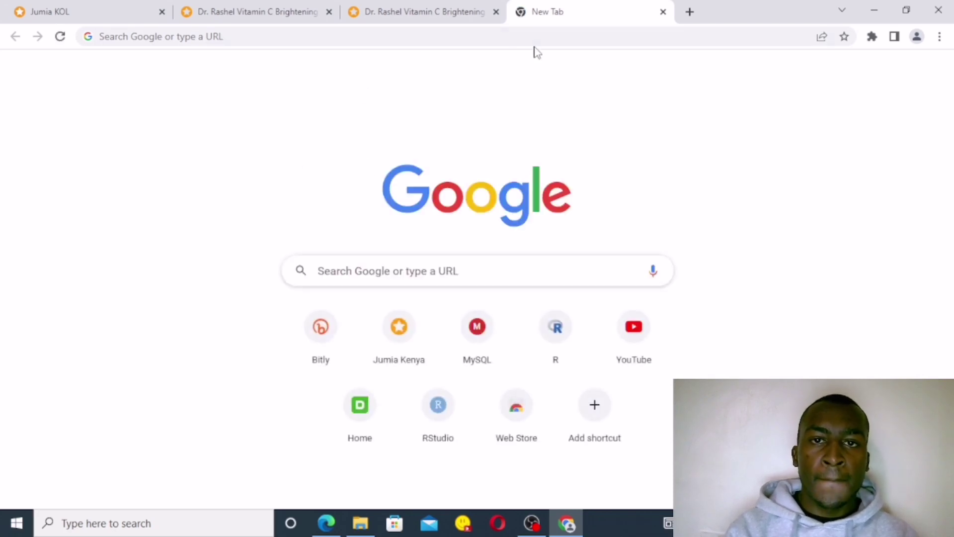
Step: Load the bitly.com website
{"action": "left_click", "coordinate": [363, 36]}
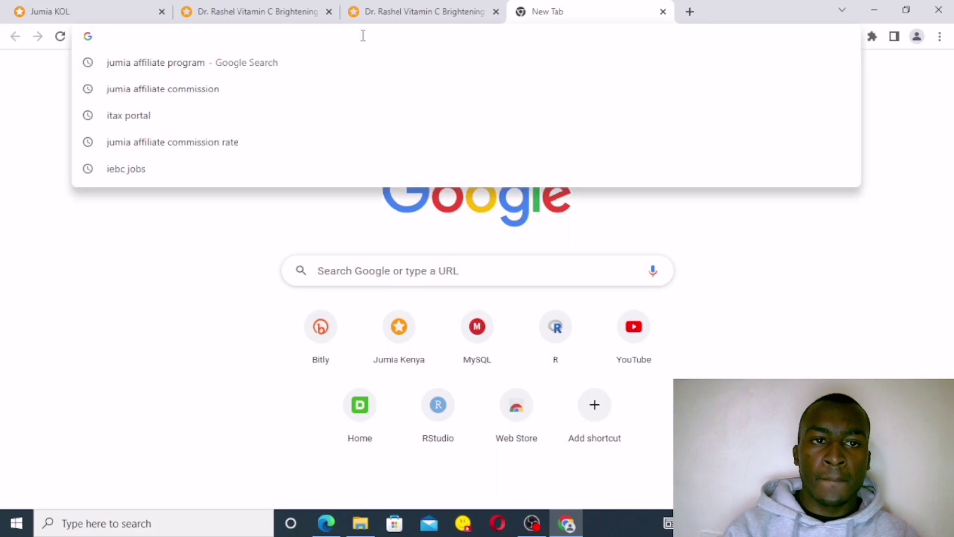
{"action": "type", "text": "b"}
{"action": "key", "text": "End"}
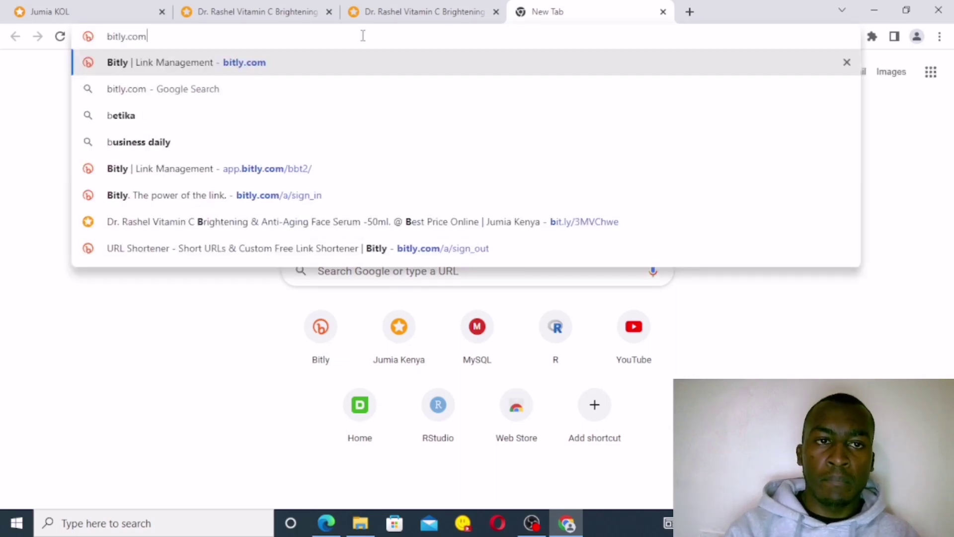
{"action": "key", "text": "Return"}
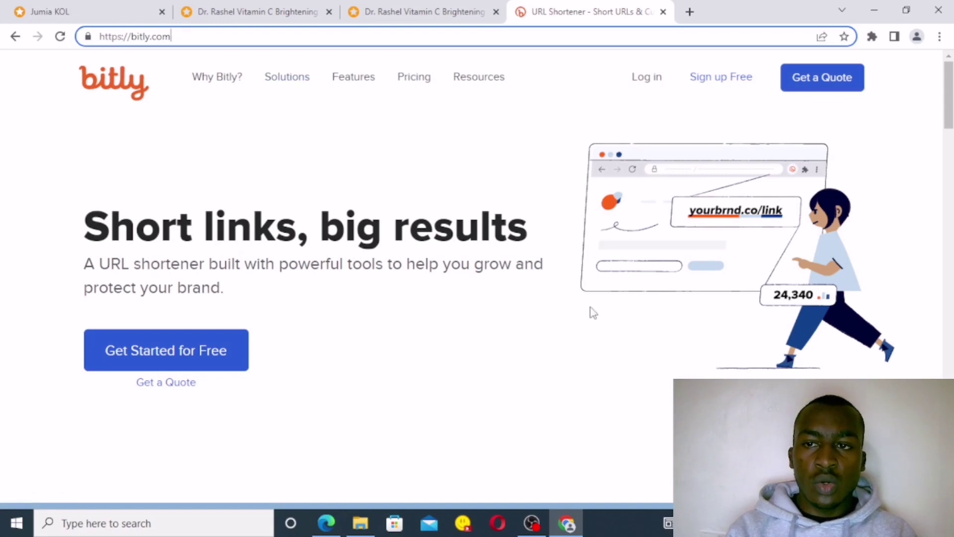
{"action": "left_click_drag", "start_coordinate": [951, 104], "coordinate": [951, 154]}
{"action": "left_click", "coordinate": [329, 290]}
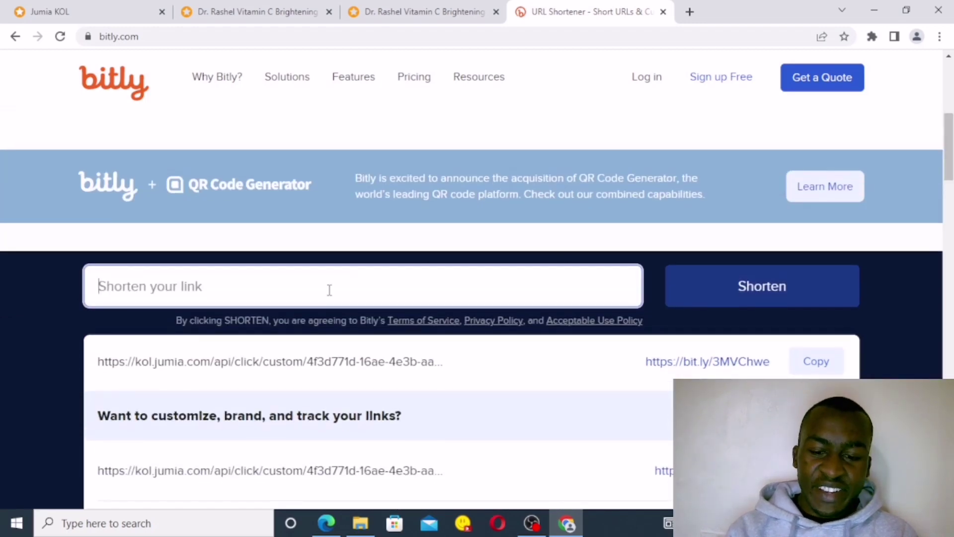
{"action": "right_click", "coordinate": [329, 290]}
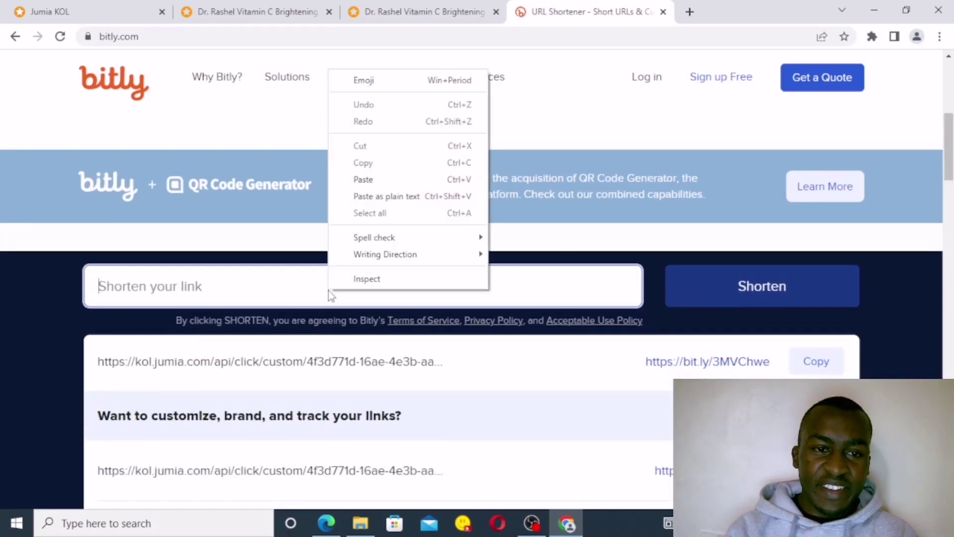
{"action": "left_click", "coordinate": [405, 179]}
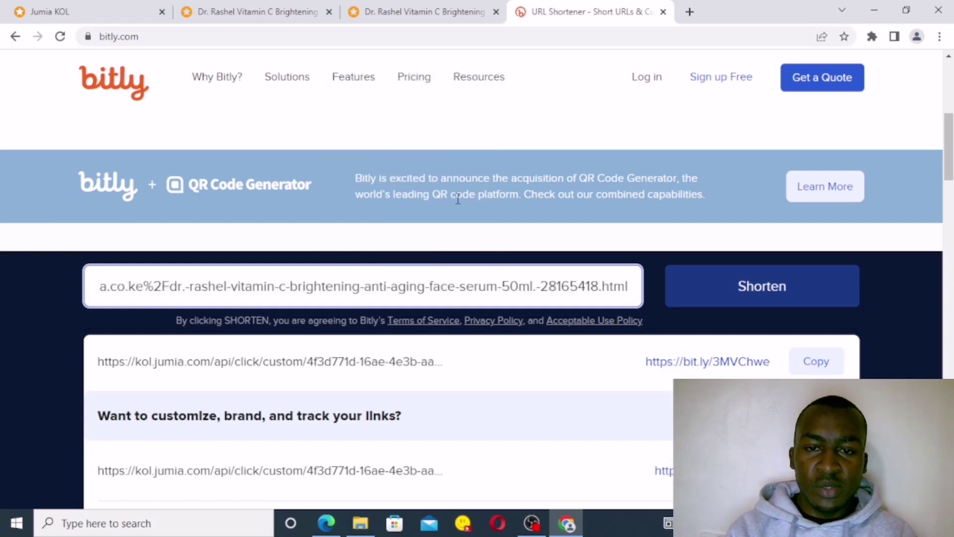
{"action": "left_click", "coordinate": [786, 292]}
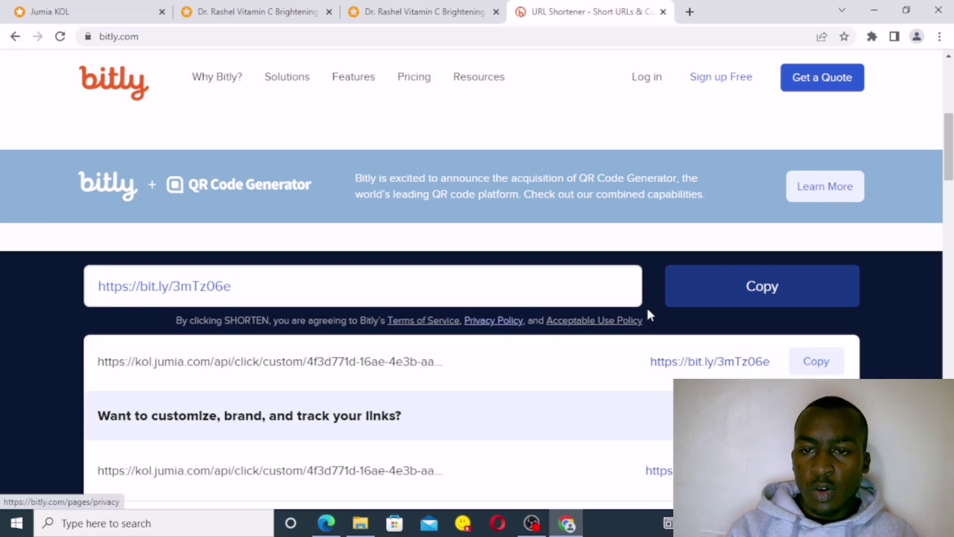
{"action": "left_click", "coordinate": [710, 304]}
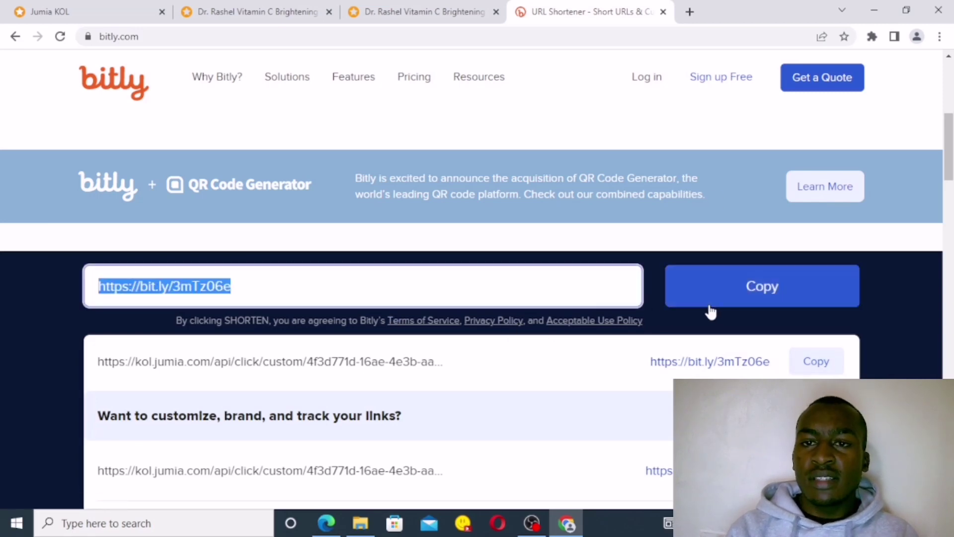
{"action": "left_click", "coordinate": [690, 12]}
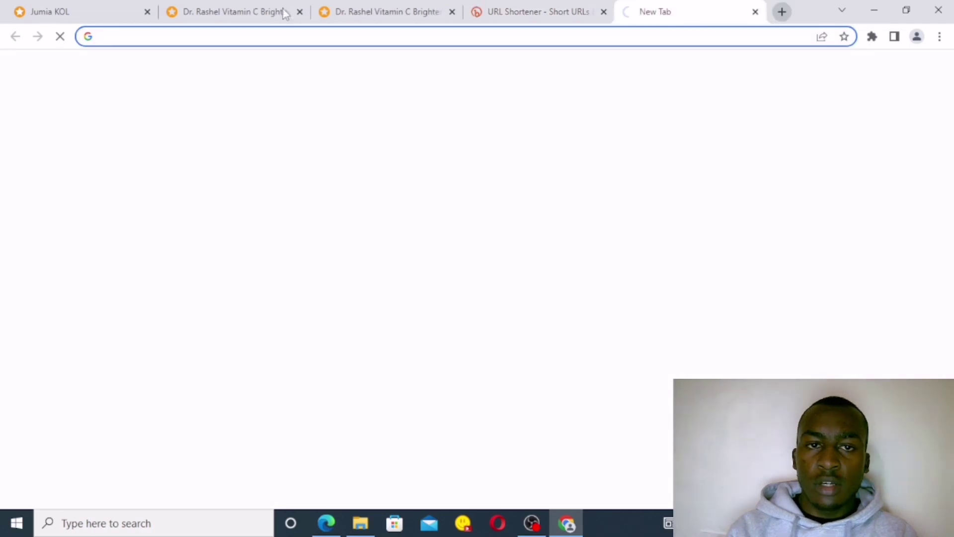
{"action": "right_click", "coordinate": [123, 38]}
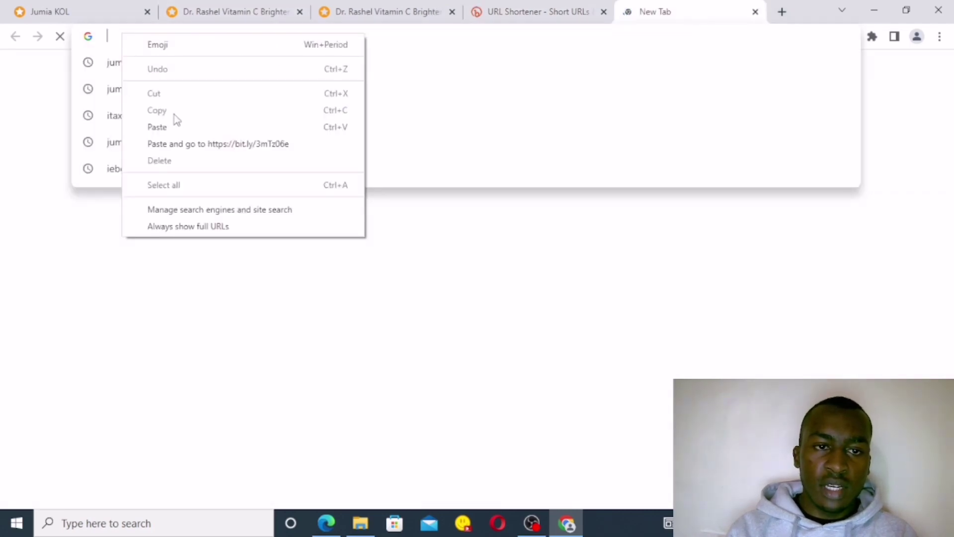
{"action": "left_click", "coordinate": [174, 128]}
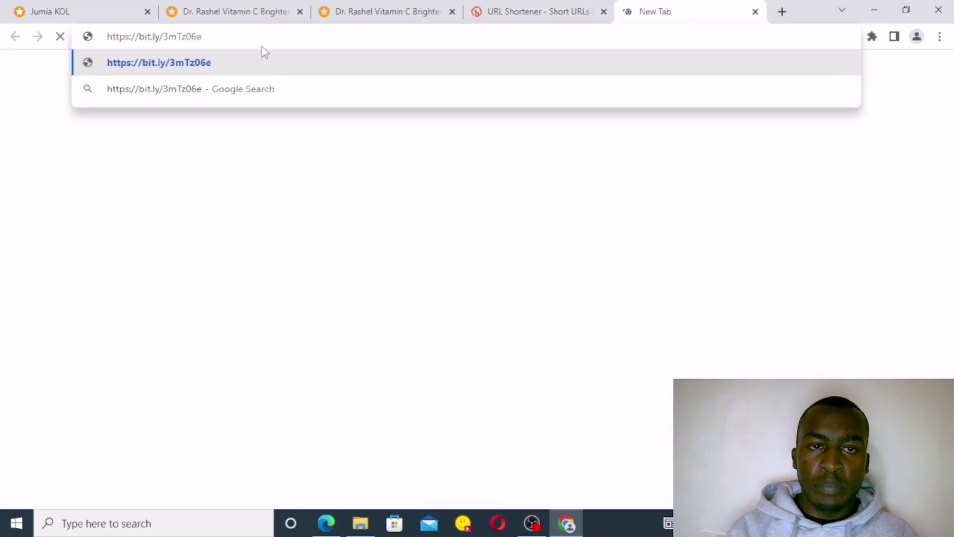
{"action": "key", "text": "Return"}
{"action": "left_click", "coordinate": [237, 38]}
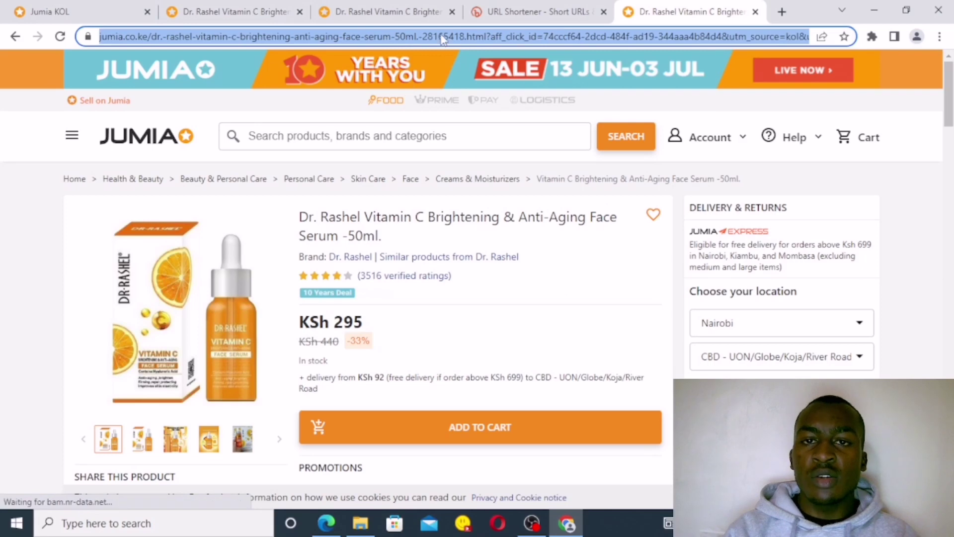
{"action": "left_click", "coordinate": [521, 11]}
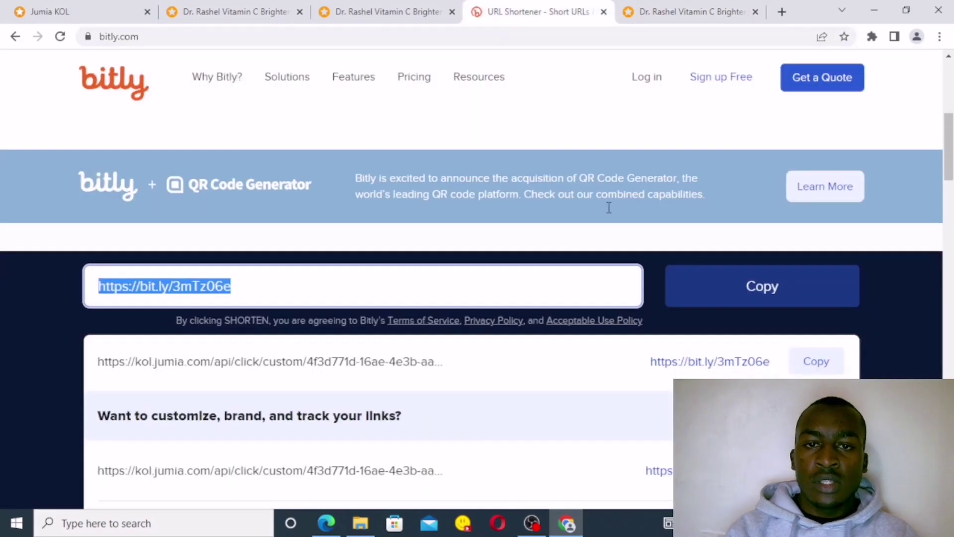
{"action": "scroll", "coordinate": [472, 278], "scroll_direction": "up", "scroll_amount": 10}
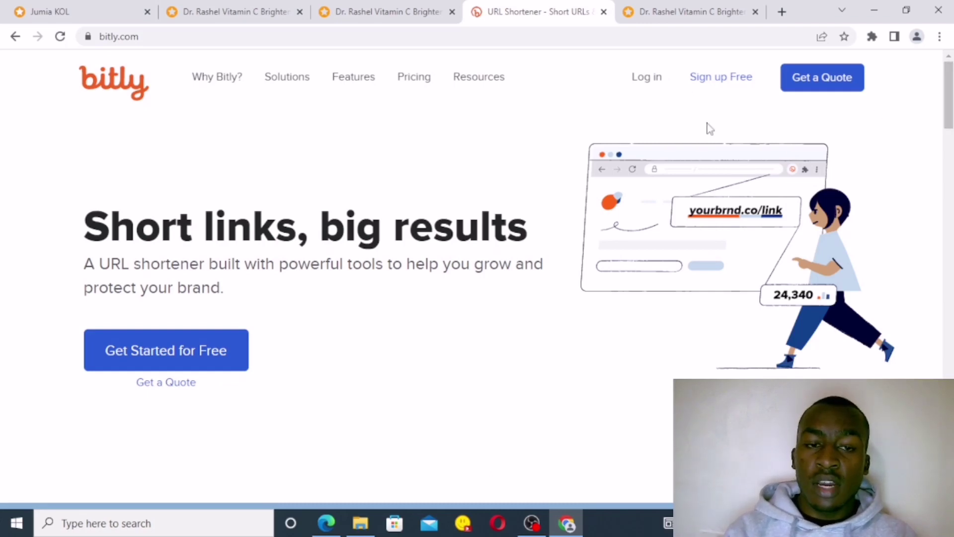
Step: Log in to Bitly with the saved username and password, then switch to the Dr. Rashel serum tab
{"action": "left_click", "coordinate": [654, 83]}
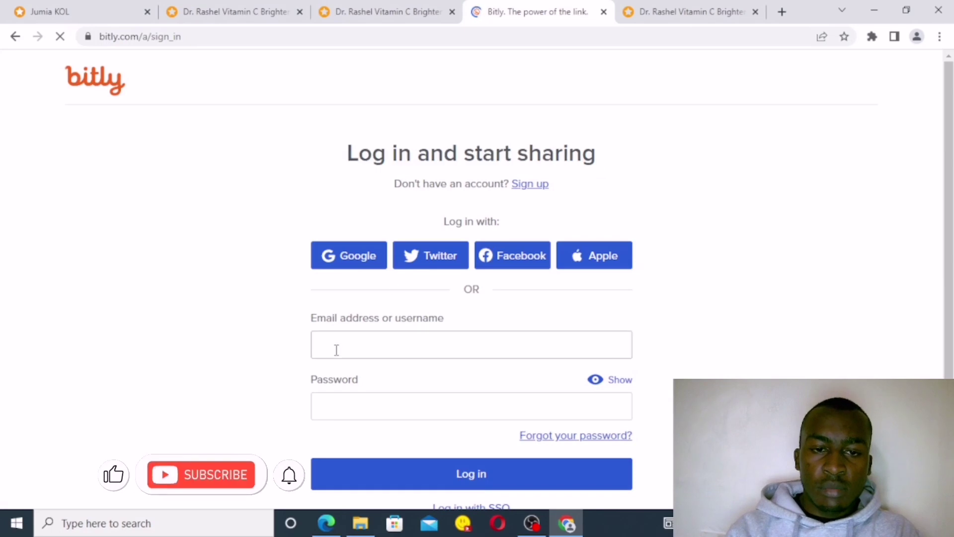
{"action": "left_click", "coordinate": [336, 350]}
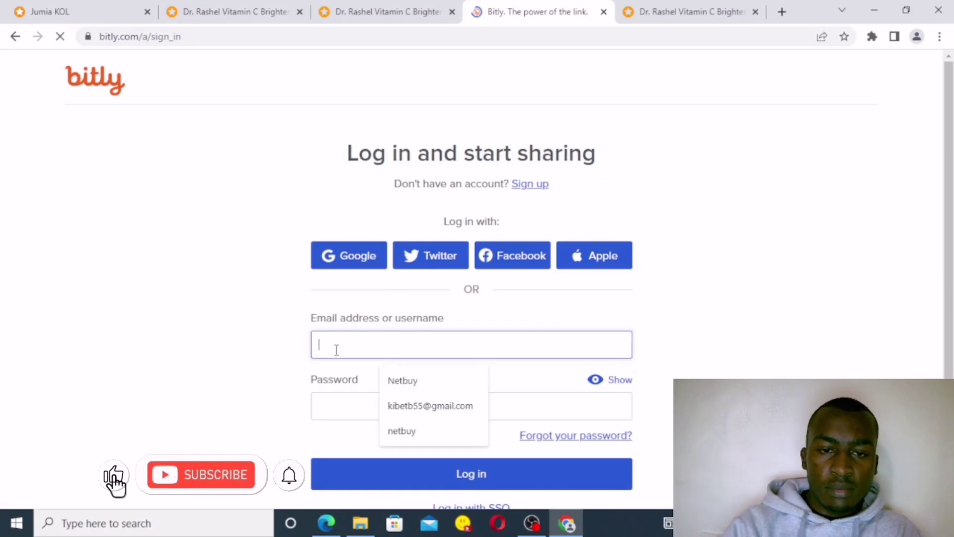
{"action": "left_click", "coordinate": [407, 379]}
{"action": "left_click", "coordinate": [346, 399]}
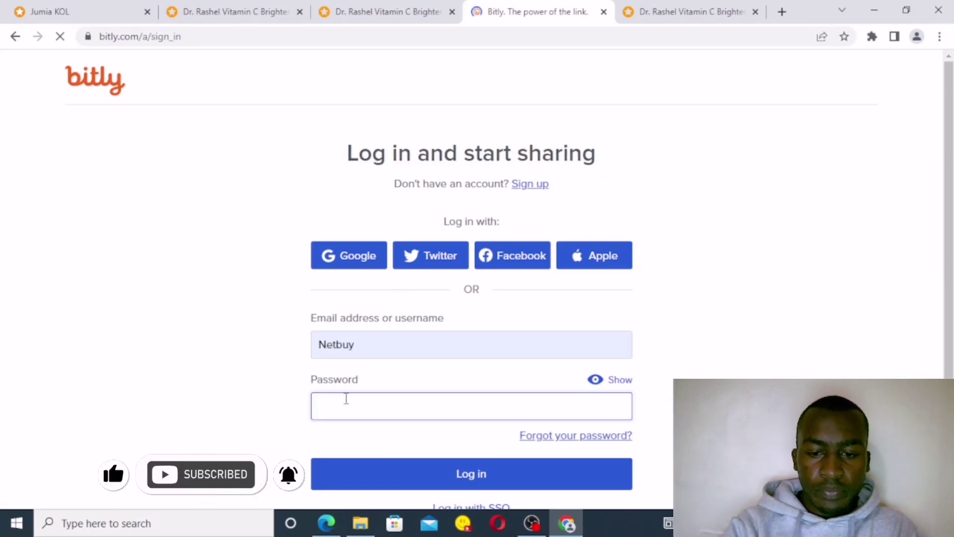
{"action": "type", "text": "•••"}
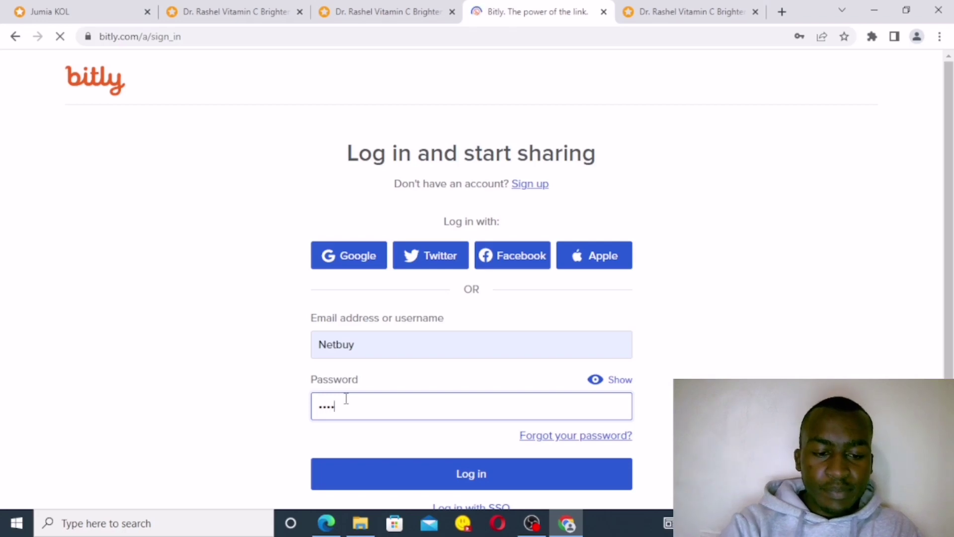
{"action": "type", "text": "••••••••"}
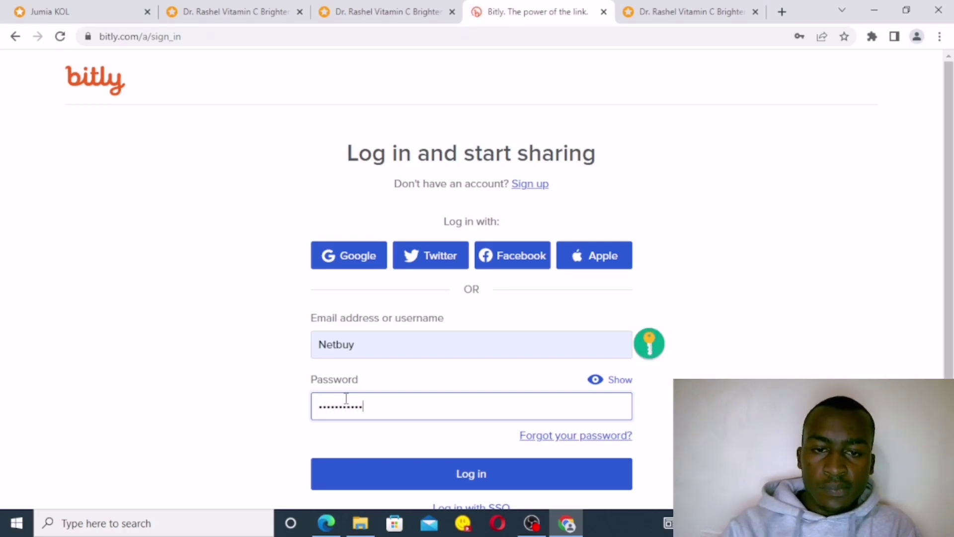
{"action": "left_click", "coordinate": [473, 476]}
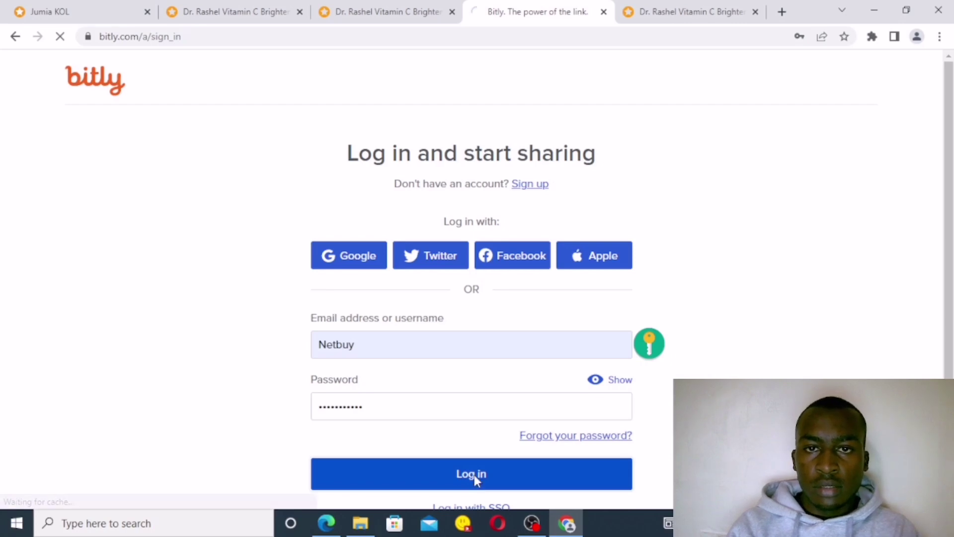
{"action": "left_click", "coordinate": [238, 10]}
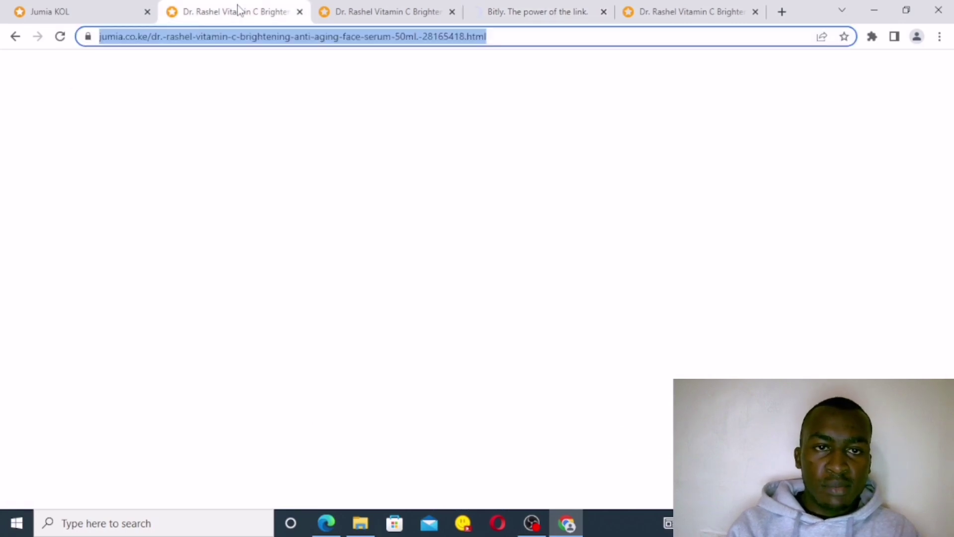
Step: Copy the full kol.jumia.com affiliate URL of the serum product page and close that tab
{"action": "left_click", "coordinate": [366, 36]}
{"action": "double_click", "coordinate": [446, 37]}
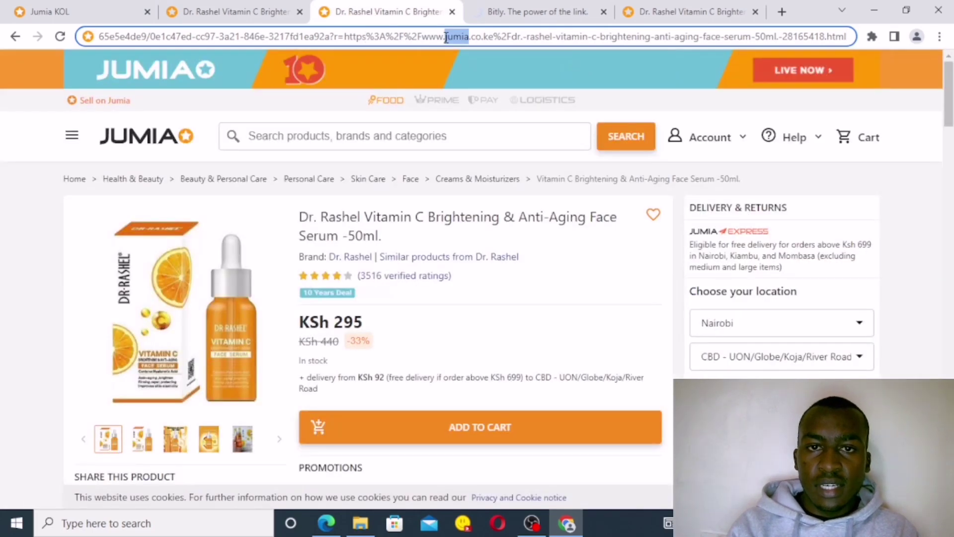
{"action": "right_click", "coordinate": [446, 39]}
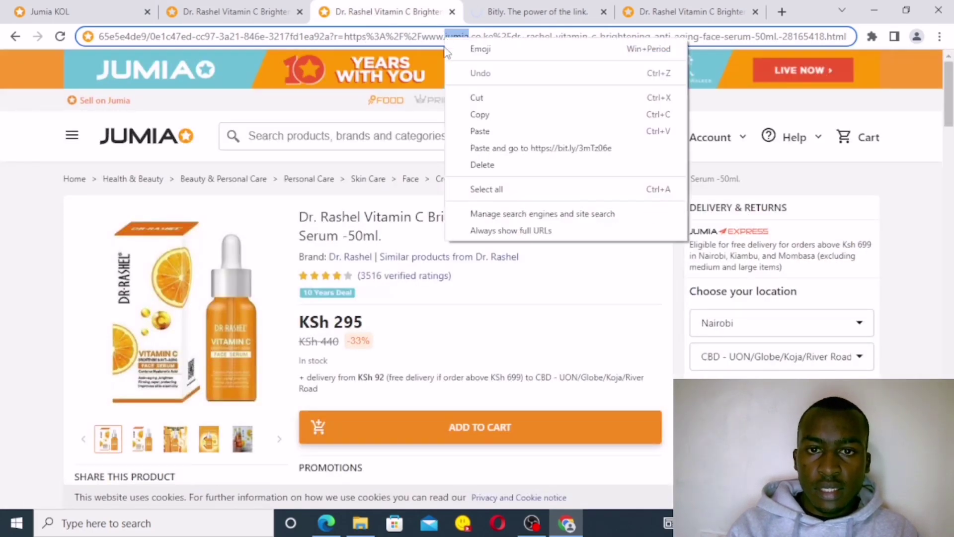
{"action": "left_click", "coordinate": [502, 189]}
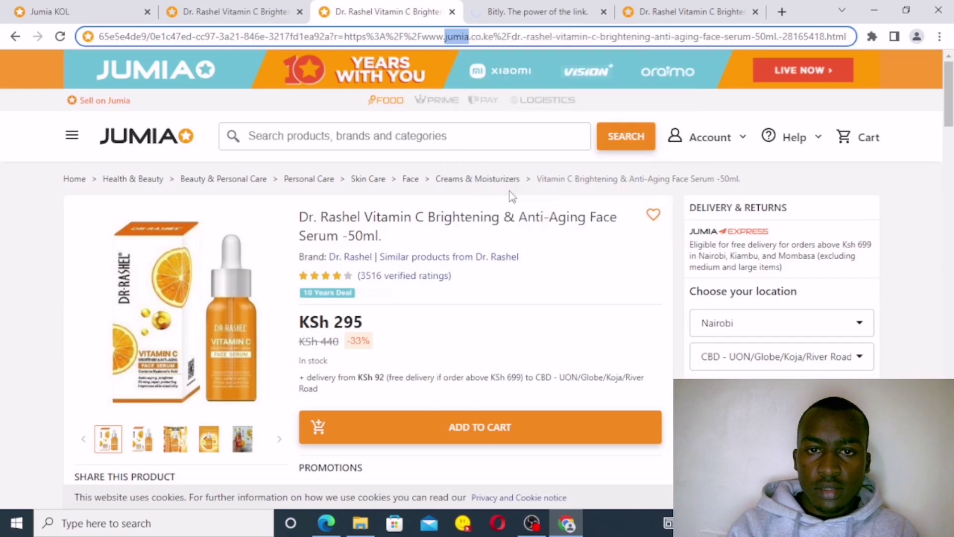
{"action": "right_click", "coordinate": [502, 39]}
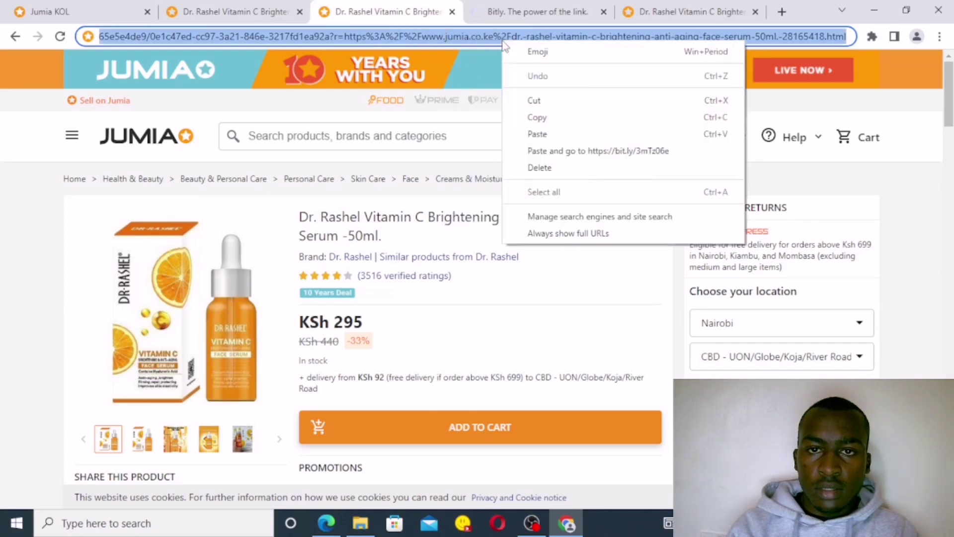
{"action": "left_click", "coordinate": [548, 118]}
{"action": "key", "text": "ctrl+w"}
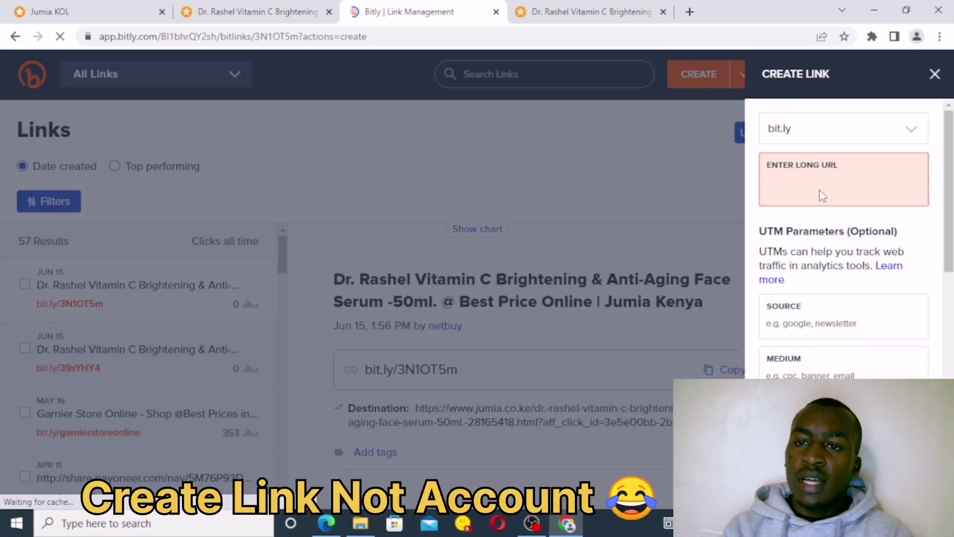
Step: Paste the affiliate URL as Bitly's long URL and create the new link
{"action": "right_click", "coordinate": [789, 184]}
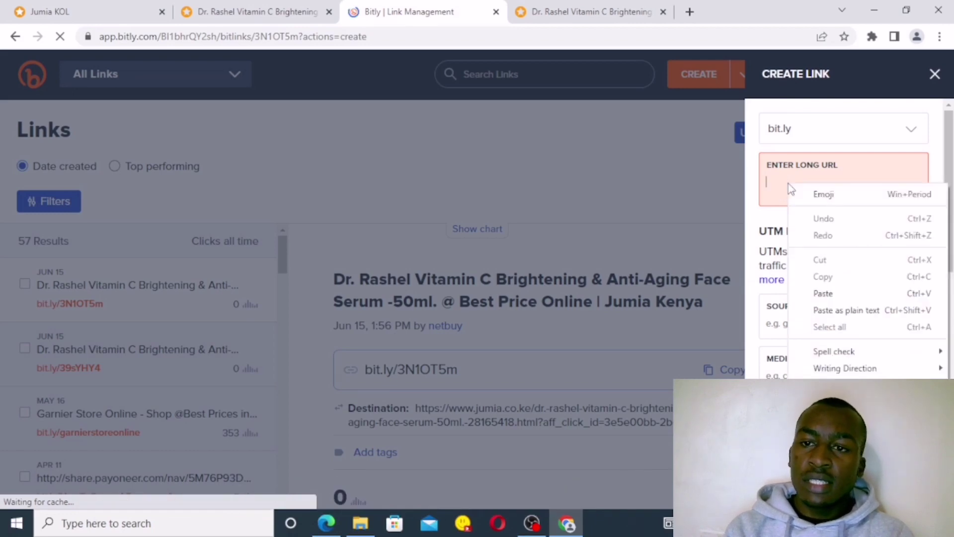
{"action": "left_click", "coordinate": [836, 293]}
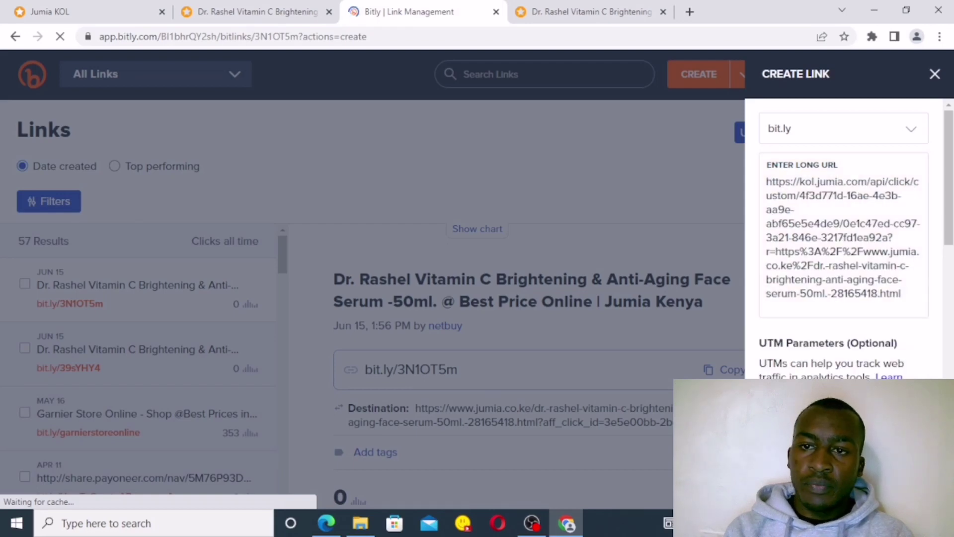
{"action": "key", "text": "Return"}
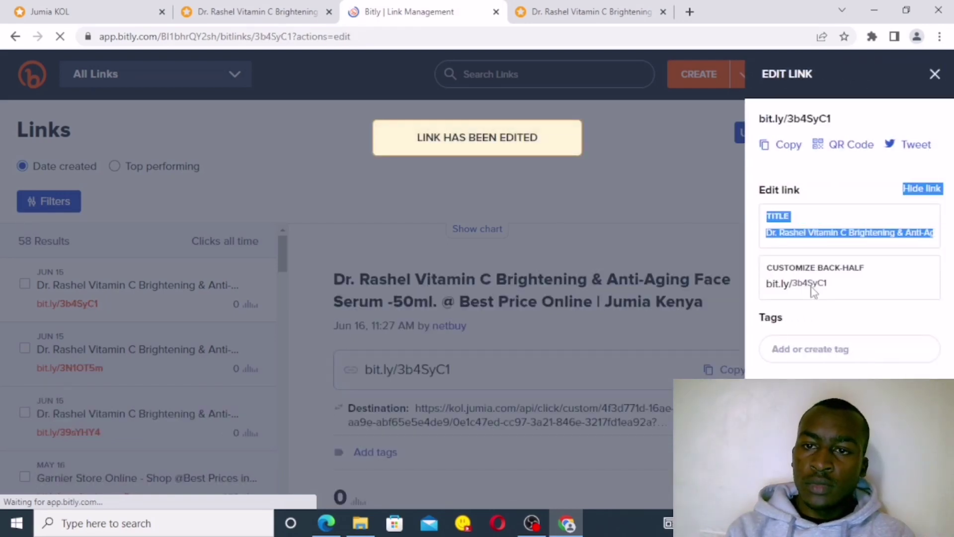
Step: Replace the back-half 3b4SyC1 with DrRashelVitaminCSerum, fixing typos and removing the spaces
{"action": "left_click", "coordinate": [848, 290]}
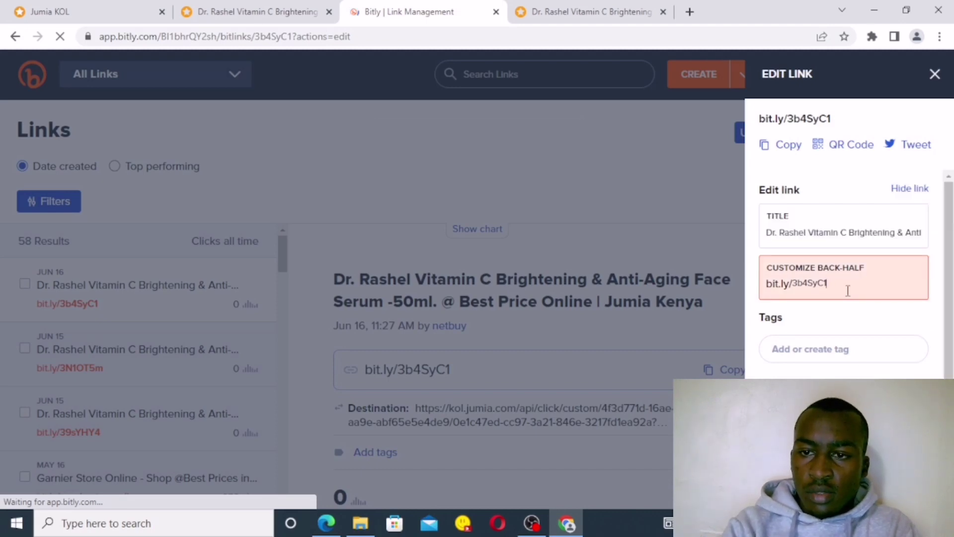
{"action": "key", "text": "BackSpace"}
{"action": "key", "text": "BackSpace"}
{"action": "key", "text": "BackSpace"}
{"action": "key", "text": "BackSpace"}
{"action": "key", "text": "BackSpace"}
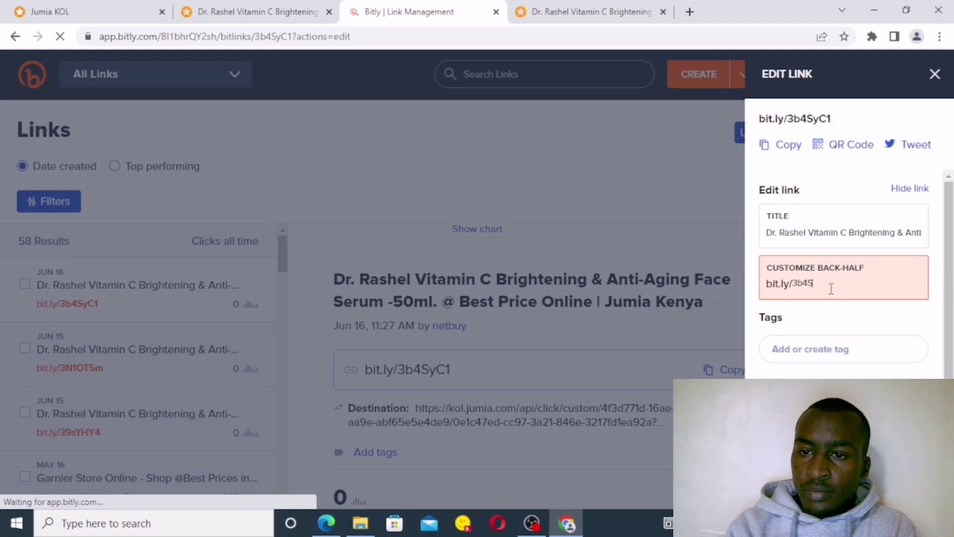
{"action": "key", "text": "BackSpace"}
{"action": "key", "text": "BackSpace"}
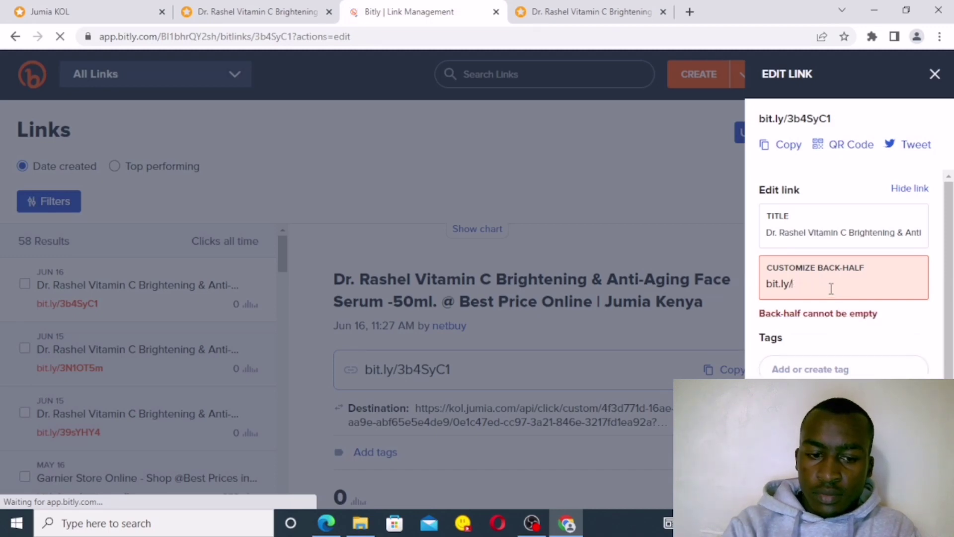
{"action": "type", "text": "Dr"}
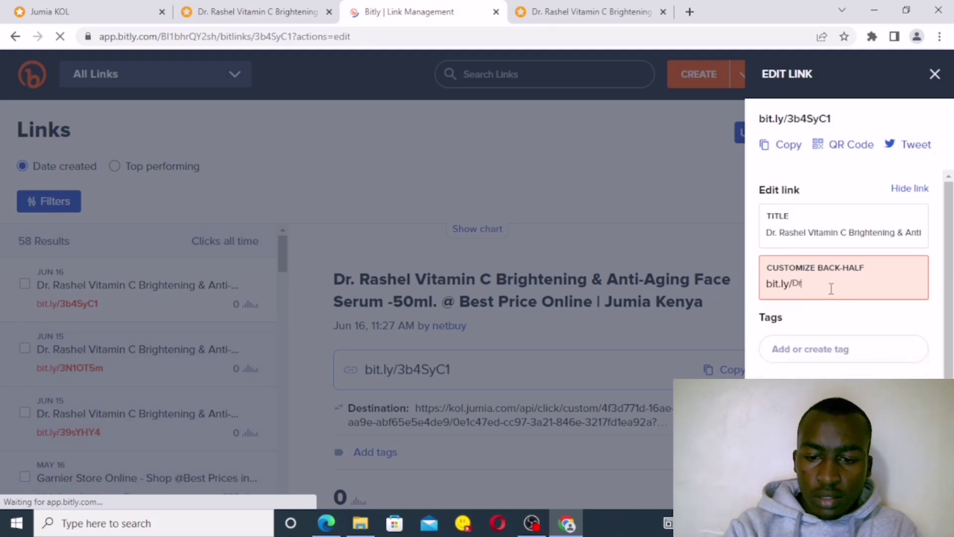
{"action": "type", "text": ". Rshel"}
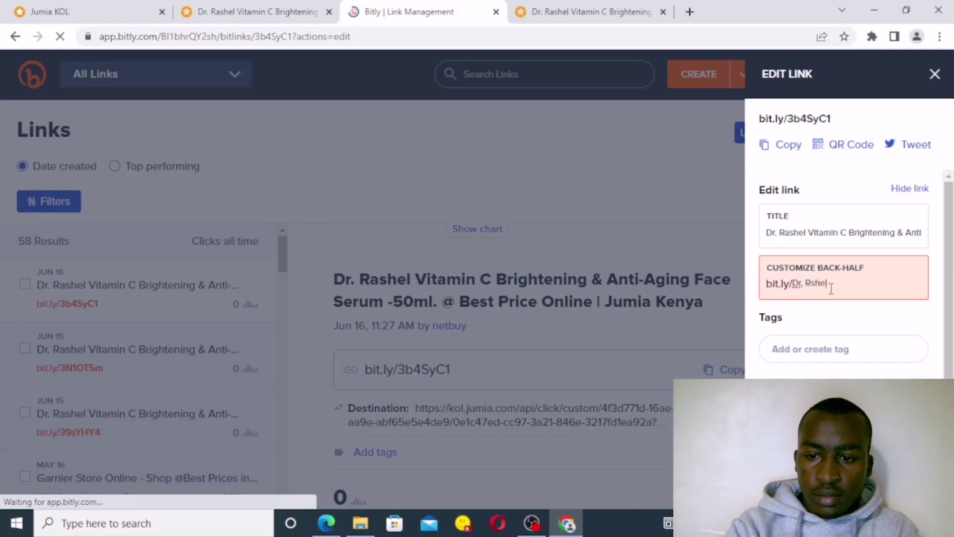
{"action": "key", "text": "BackSpace"}
{"action": "key", "text": "BackSpace"}
{"action": "key", "text": "BackSpace"}
{"action": "key", "text": "BackSpace"}
{"action": "type", "text": "a"}
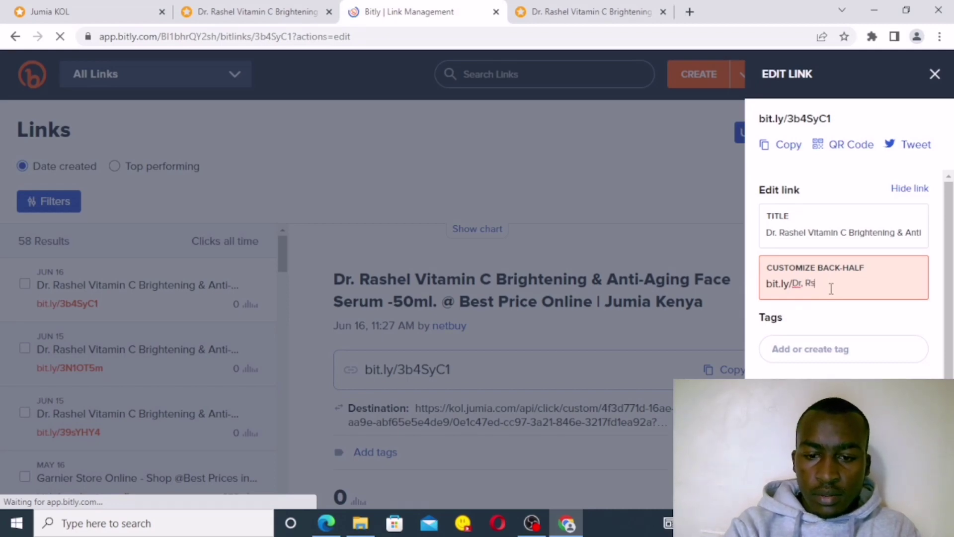
{"action": "type", "text": "shel"}
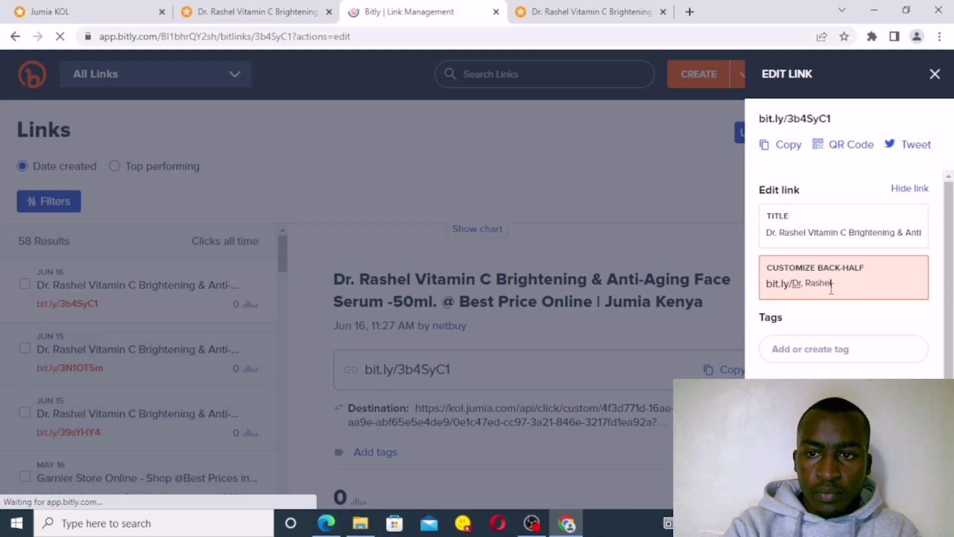
{"action": "type", "text": " V"}
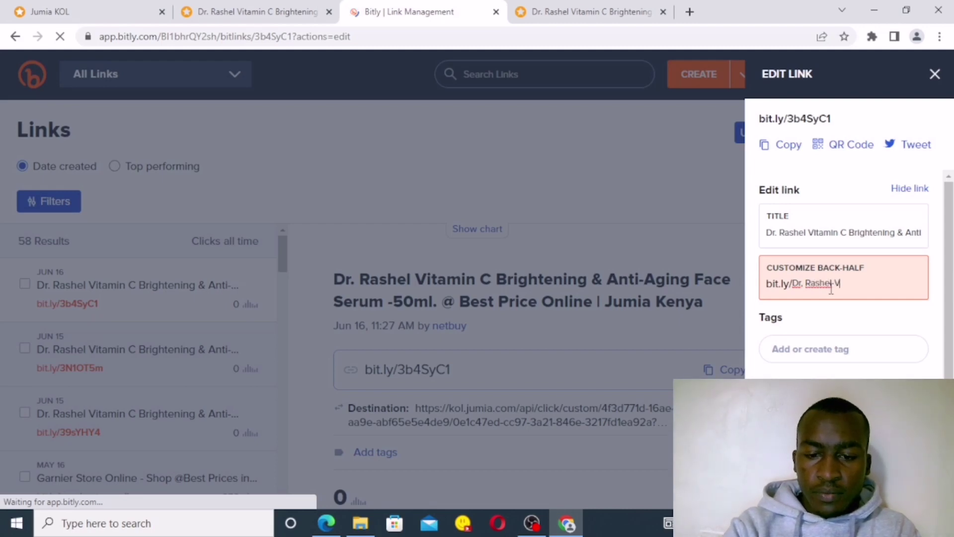
{"action": "type", "text": "itamin "}
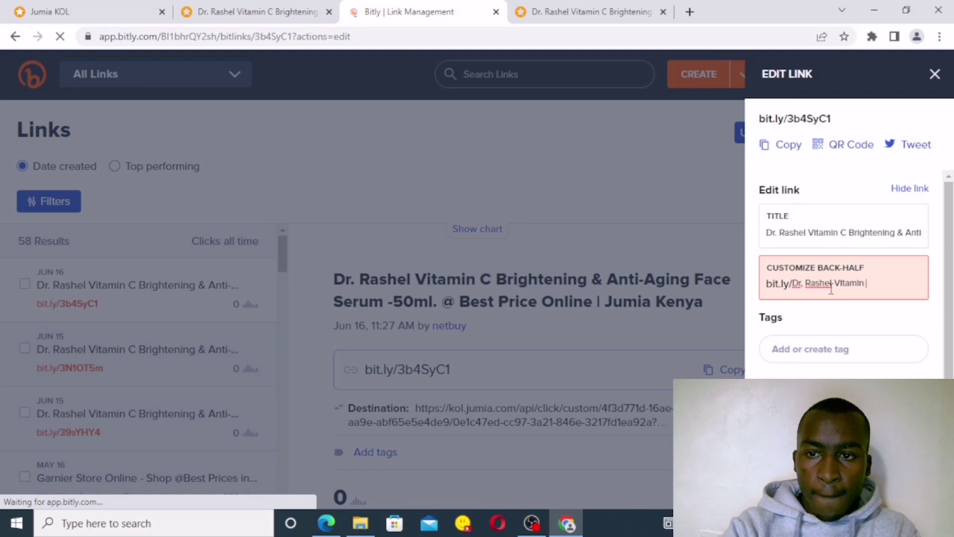
{"action": "type", "text": "C"}
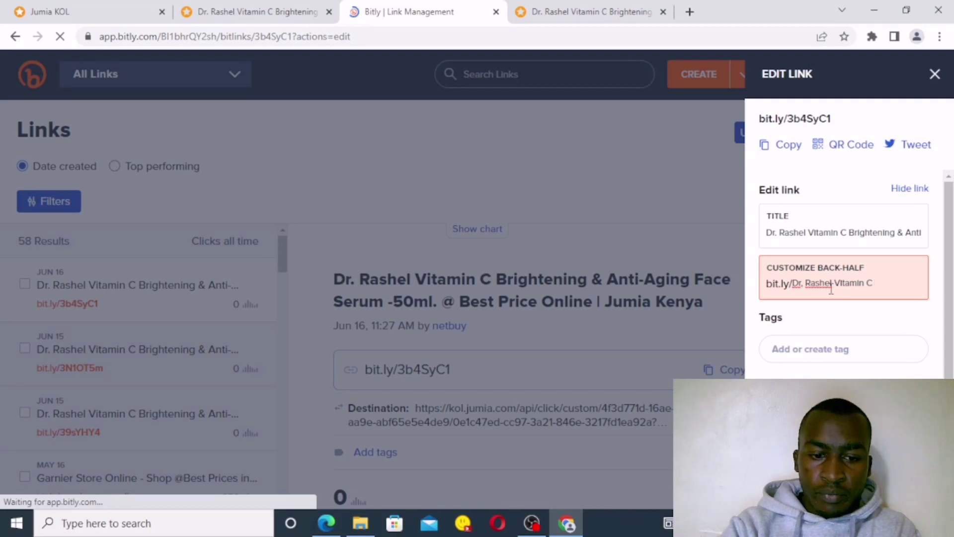
{"action": "type", "text": " Seru"}
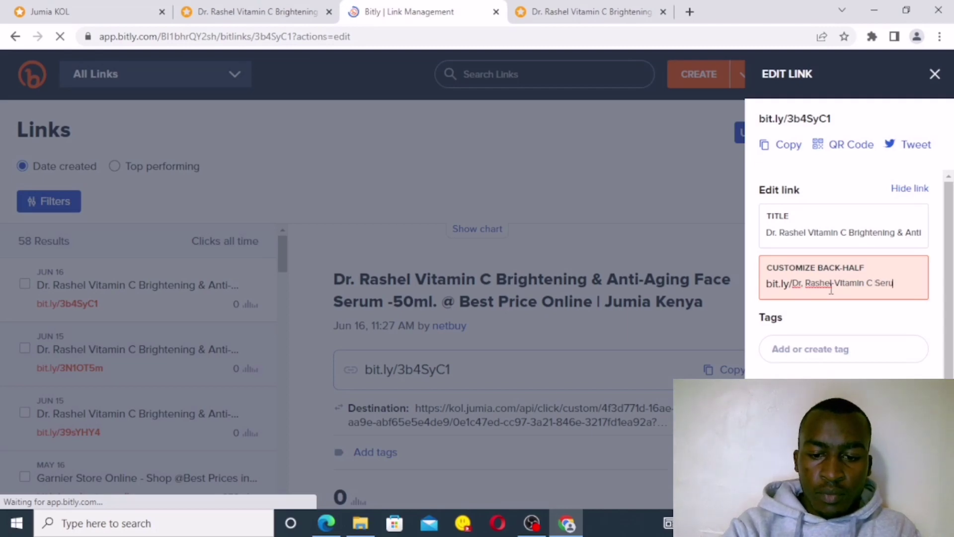
{"action": "type", "text": "m"}
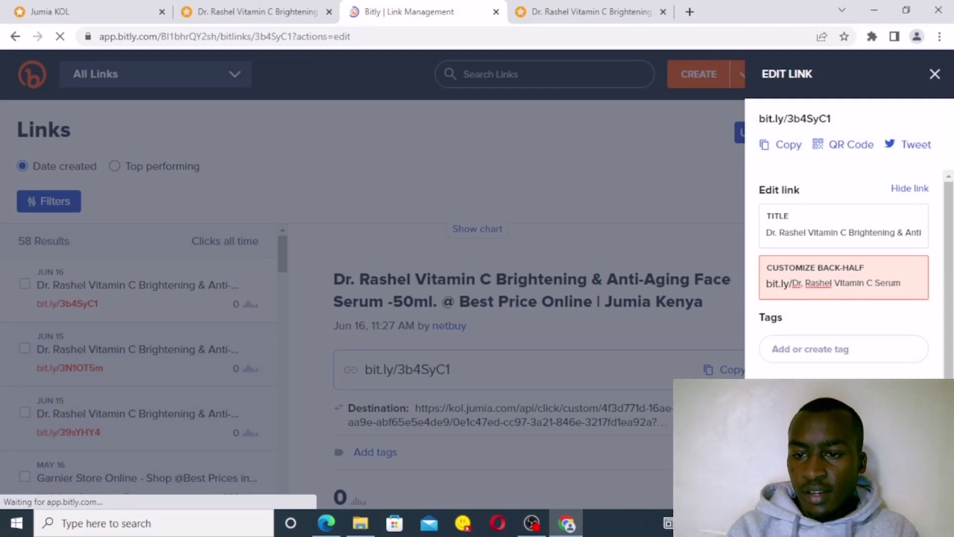
{"action": "left_click", "coordinate": [806, 282]}
{"action": "key", "text": "BackSpace"}
{"action": "key", "text": "BackSpace"}
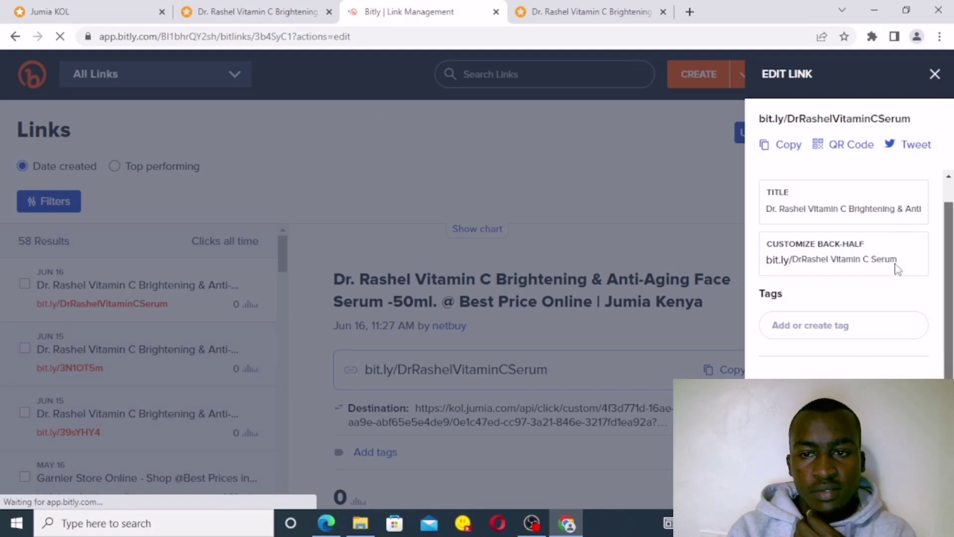
{"action": "scroll", "coordinate": [897, 269], "scroll_direction": "up", "scroll_amount": 1}
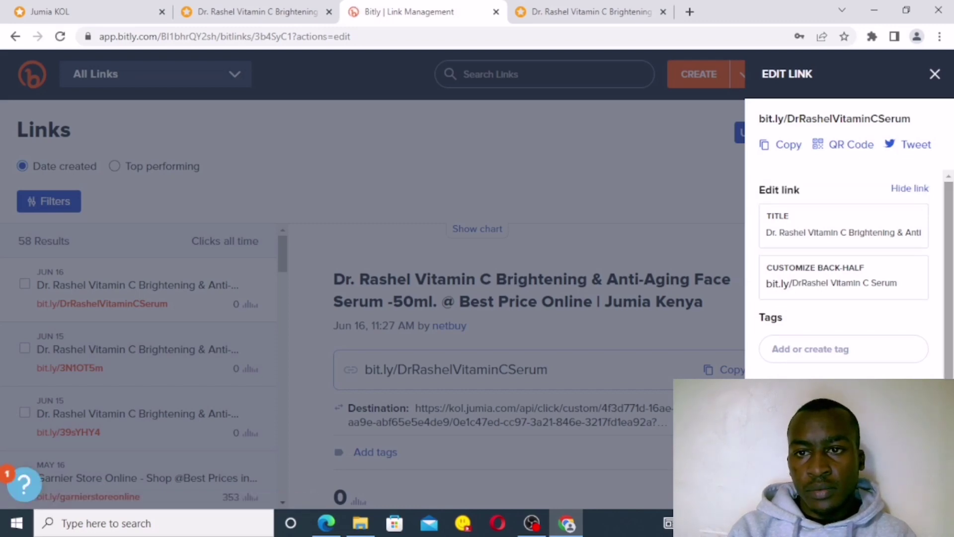
Step: Copy bit.ly/DrRashelVitaminCSerum, close the Edit Link panel, and return to the Jumia KOL tab
{"action": "scroll", "coordinate": [805, 253], "scroll_direction": "down", "scroll_amount": 1}
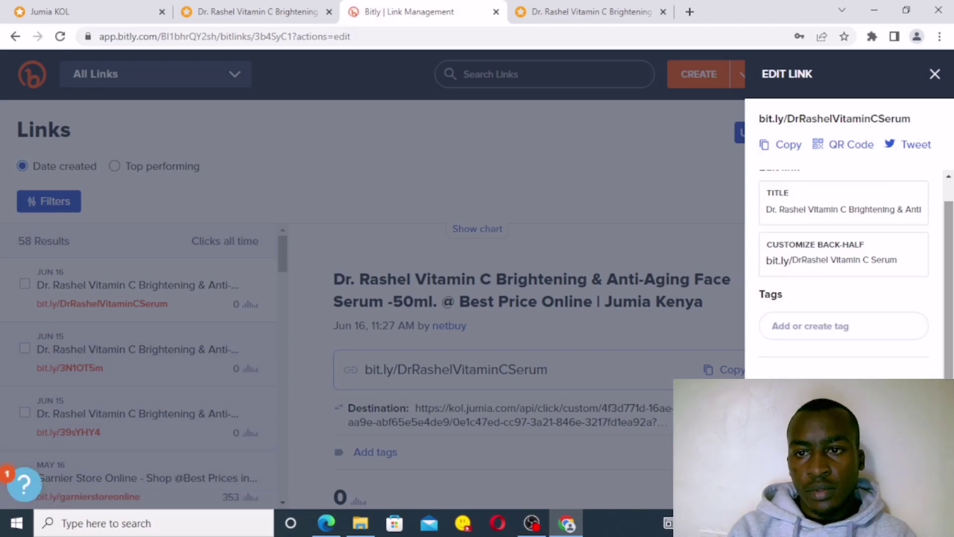
{"action": "left_click", "coordinate": [772, 150]}
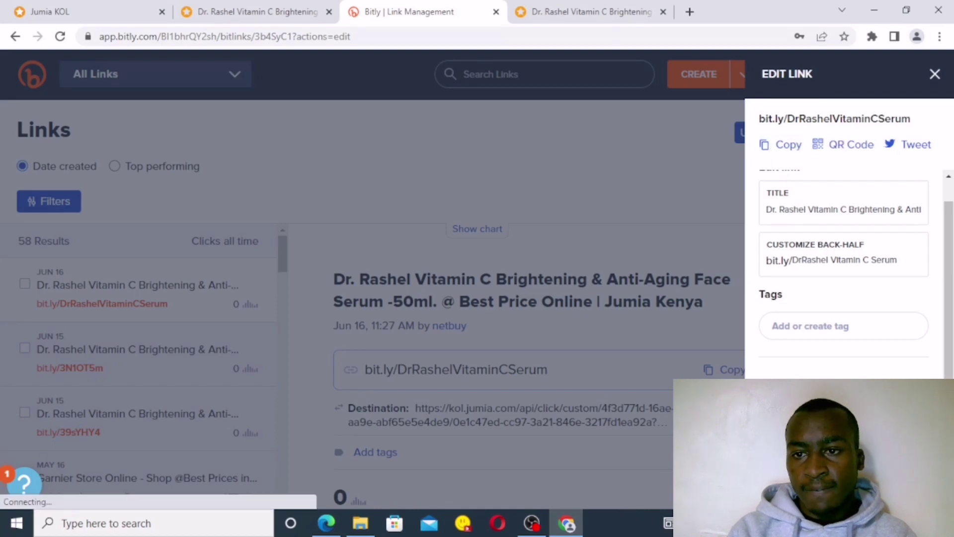
{"action": "left_click", "coordinate": [327, 220]}
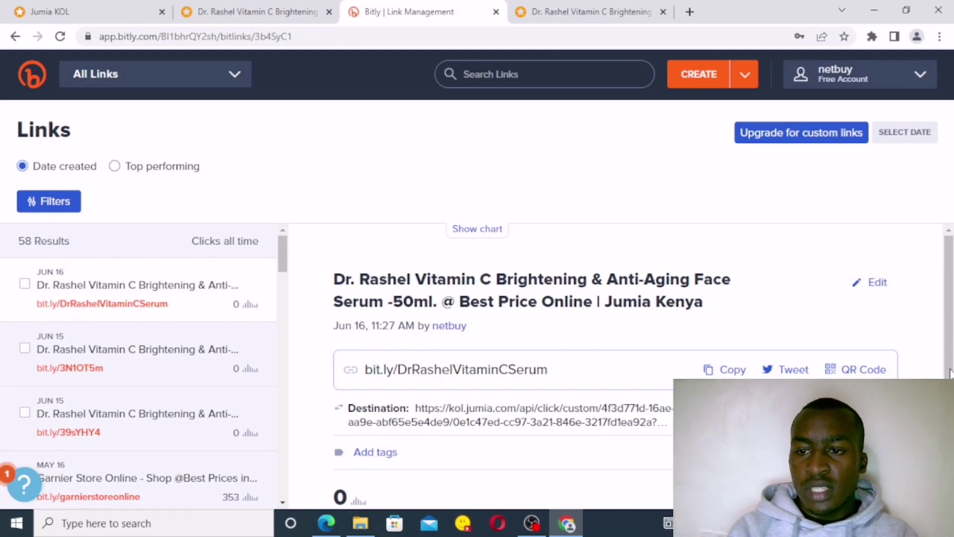
{"action": "scroll", "coordinate": [400, 365], "scroll_direction": "down", "scroll_amount": 1}
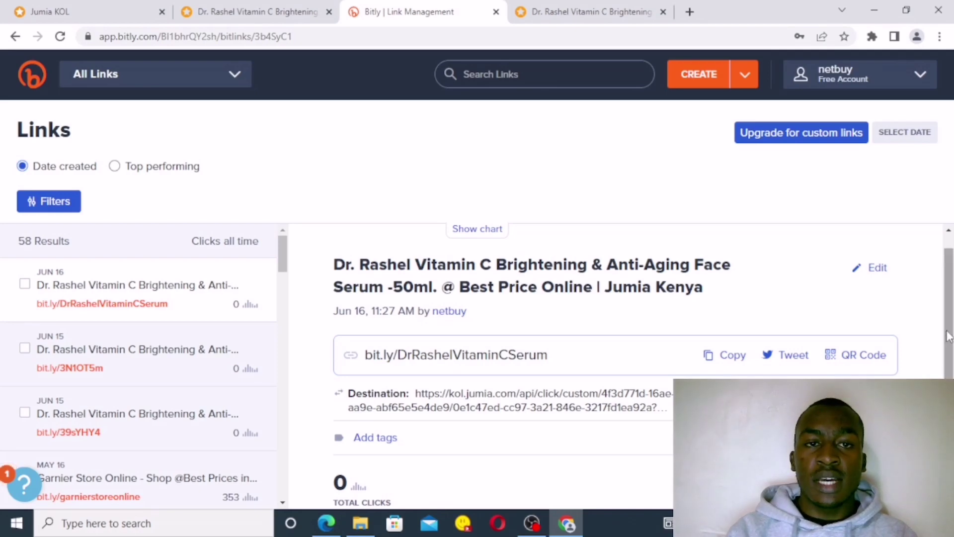
{"action": "scroll", "coordinate": [948, 337], "scroll_direction": "up", "scroll_amount": 1}
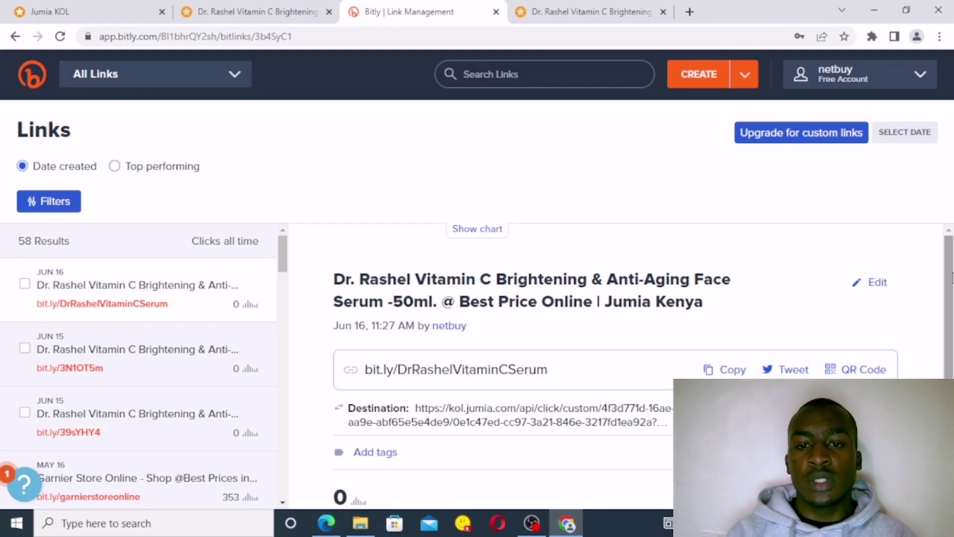
{"action": "left_click", "coordinate": [96, 10]}
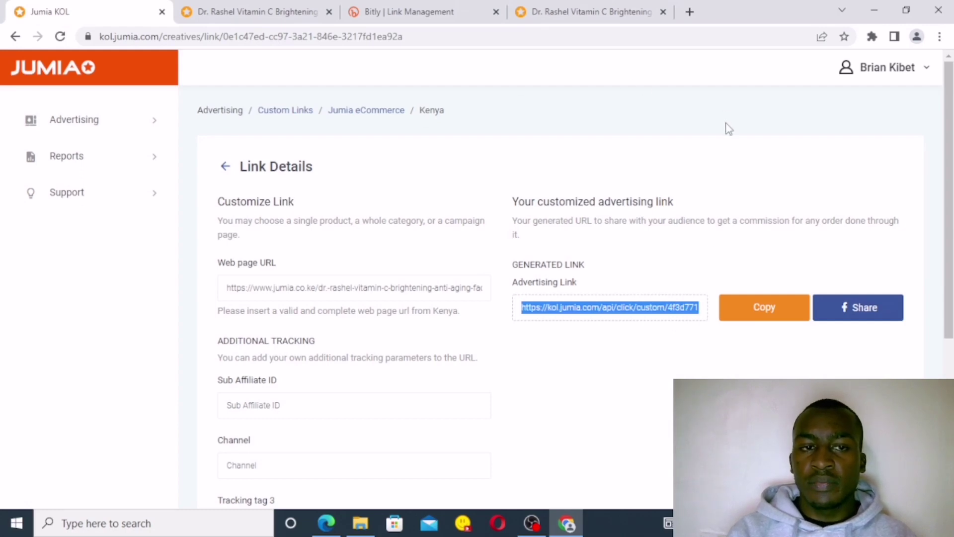
Step: Check the Conversion Report's two pending conversions and their commission columns, then return to the welcome page
{"action": "left_click", "coordinate": [150, 162]}
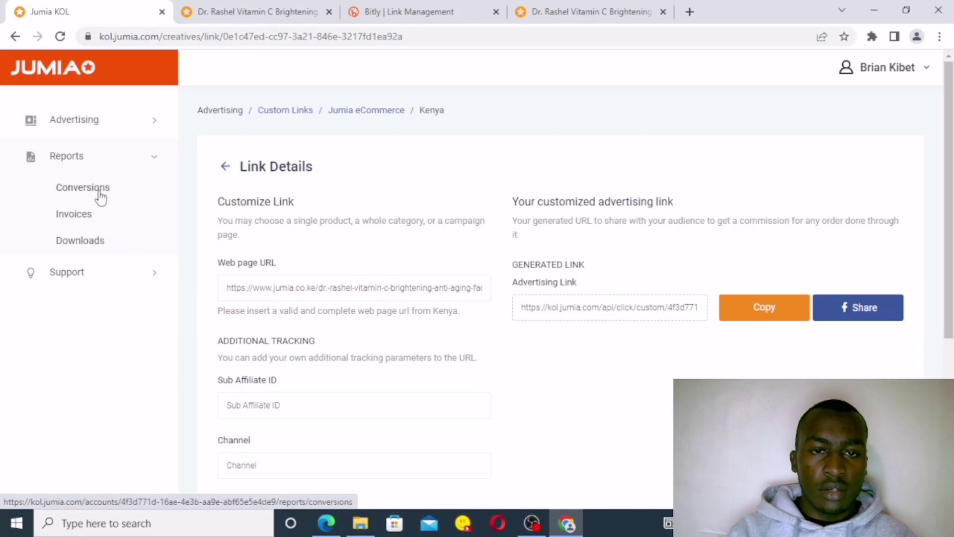
{"action": "left_click", "coordinate": [99, 194]}
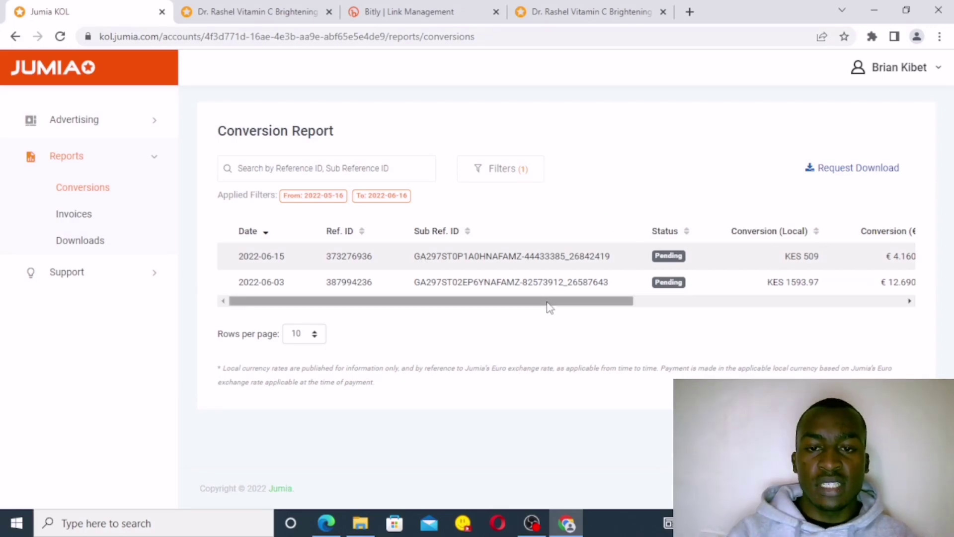
{"action": "left_click_drag", "start_coordinate": [549, 306], "coordinate": [706, 314]}
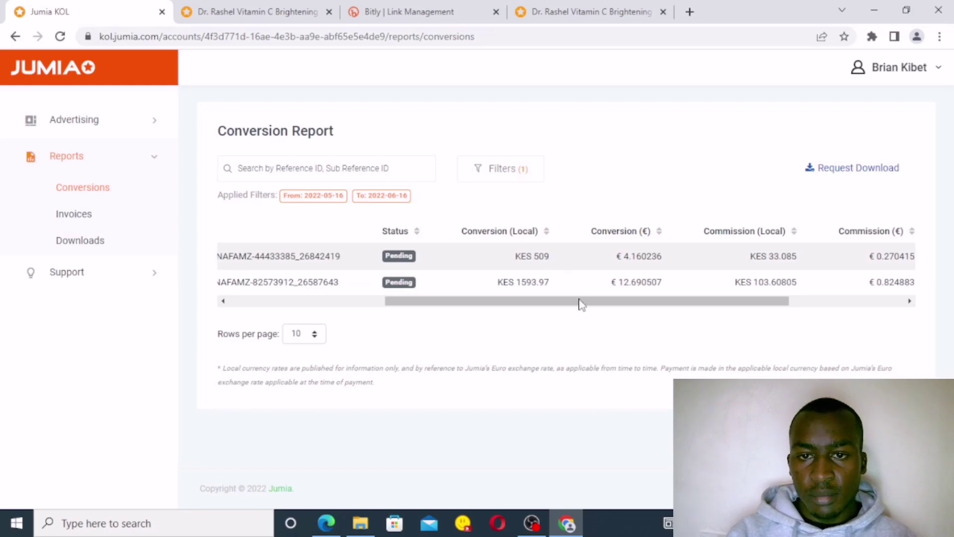
{"action": "left_click_drag", "start_coordinate": [596, 307], "coordinate": [678, 311]}
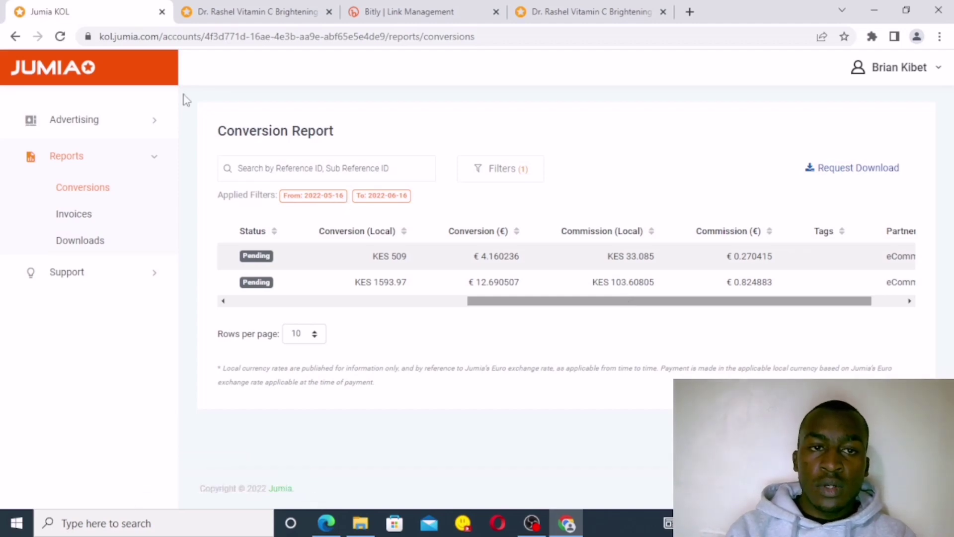
{"action": "left_click", "coordinate": [86, 79]}
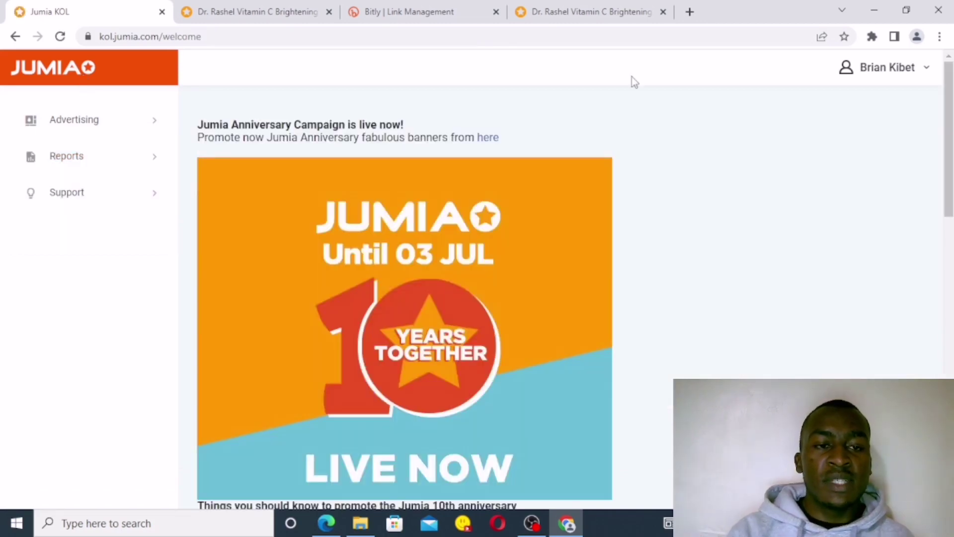
Step: View the Commission Model's Kenya category rates, such as unisex accessories at 10.00%
{"action": "left_click", "coordinate": [150, 195]}
{"action": "left_click", "coordinate": [115, 229]}
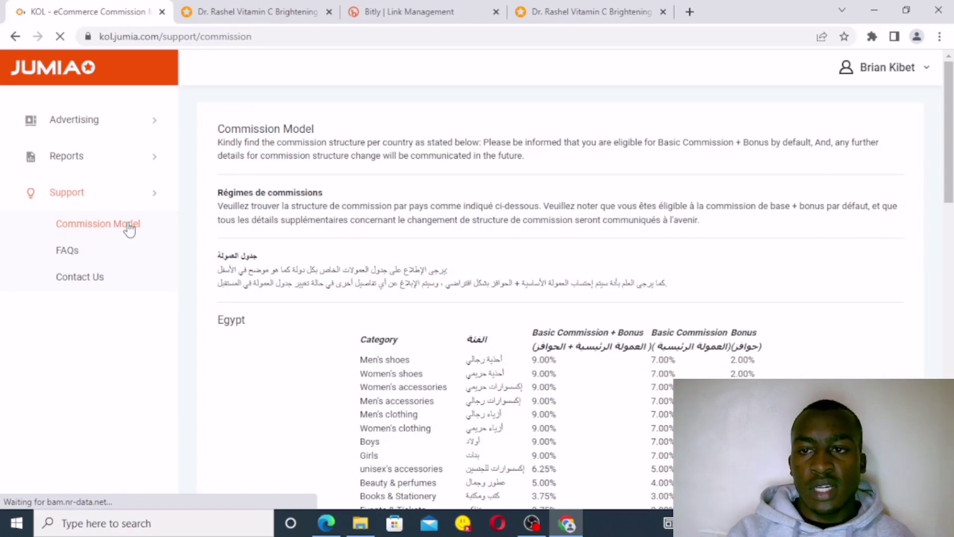
{"action": "left_click_drag", "start_coordinate": [946, 177], "coordinate": [950, 201]}
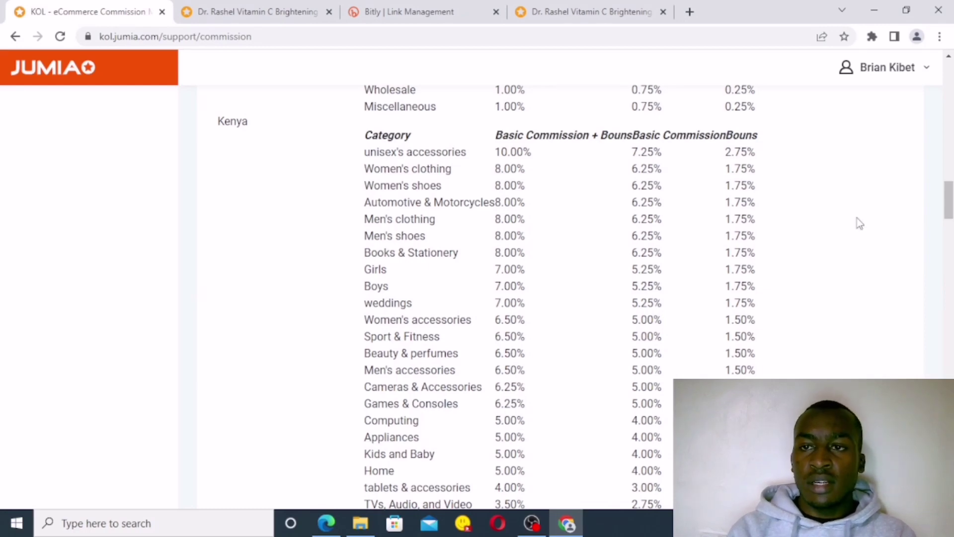
{"action": "left_click", "coordinate": [923, 78]}
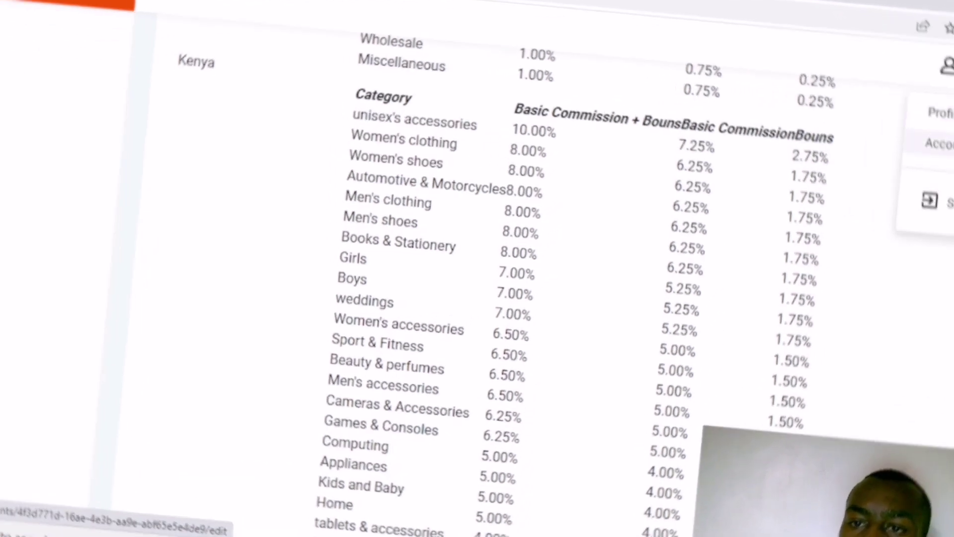